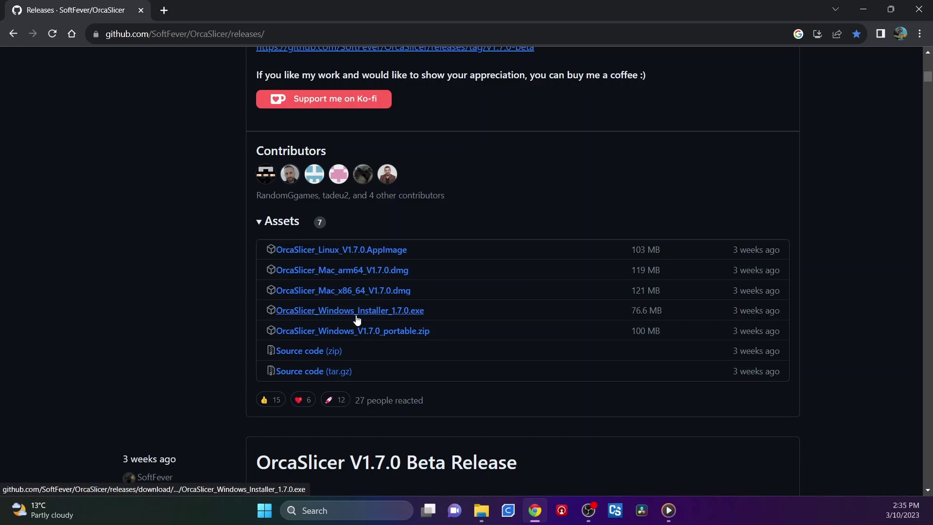
Download OrcaSlicer_Windows_V1.7.0_portable.zip from the release assets and show the downloaded file in its folder
{"action": "left_click", "coordinate": [384, 331]}
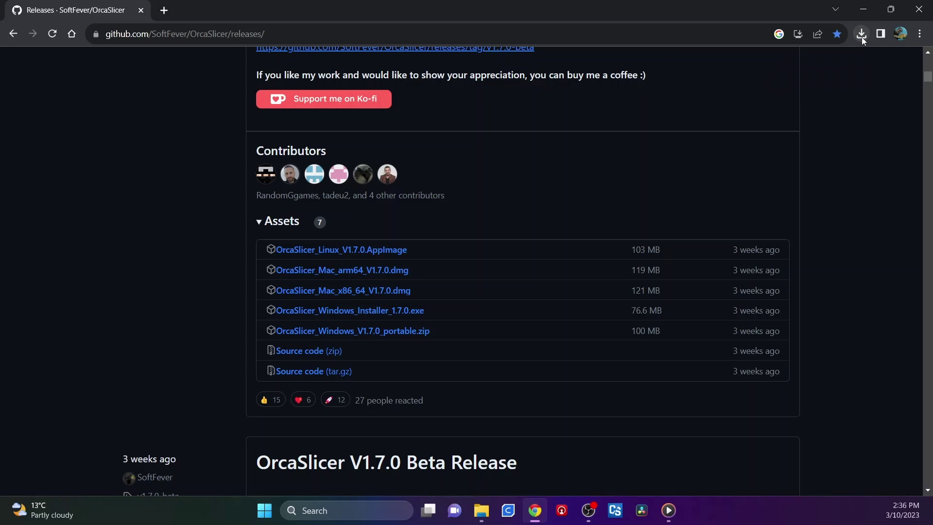
{"action": "left_click", "coordinate": [861, 34]}
{"action": "mouse_move", "coordinate": [796, 103]}
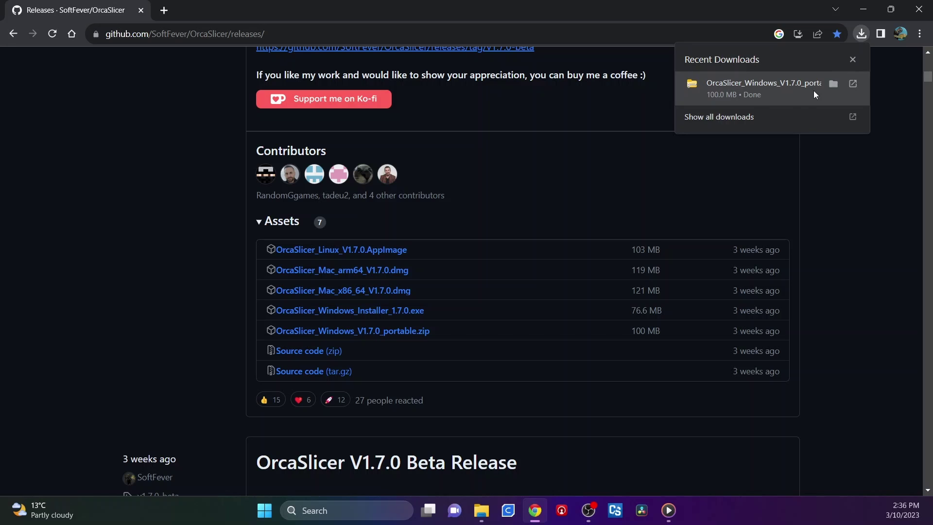
{"action": "right_click", "coordinate": [742, 86]}
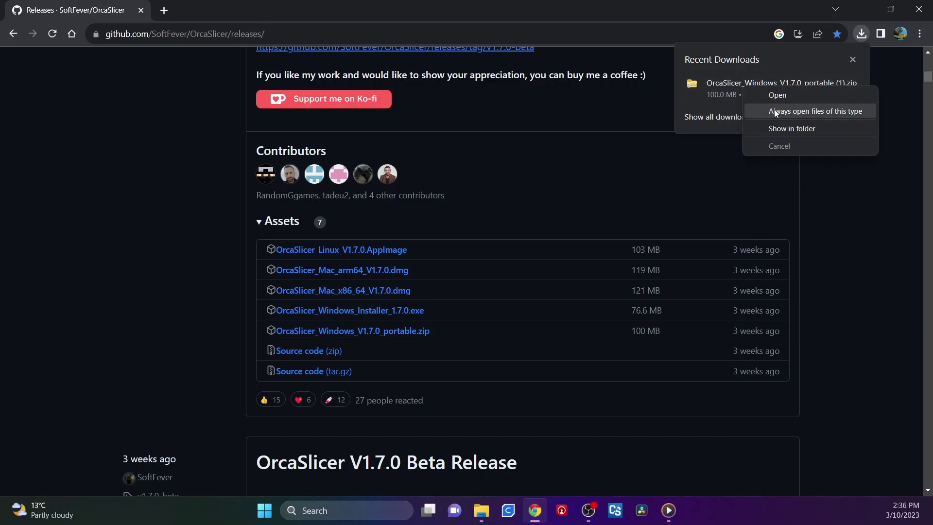
{"action": "left_click", "coordinate": [770, 125]}
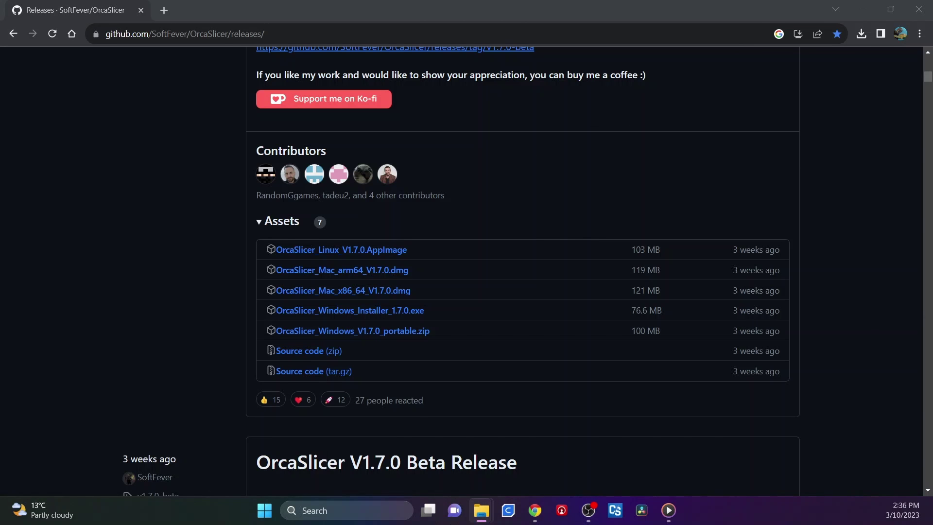
Minimize the browser and move the Downloads window aside to expose part of the desktop
{"action": "left_click_drag", "start_coordinate": [678, 379], "coordinate": [566, 35]}
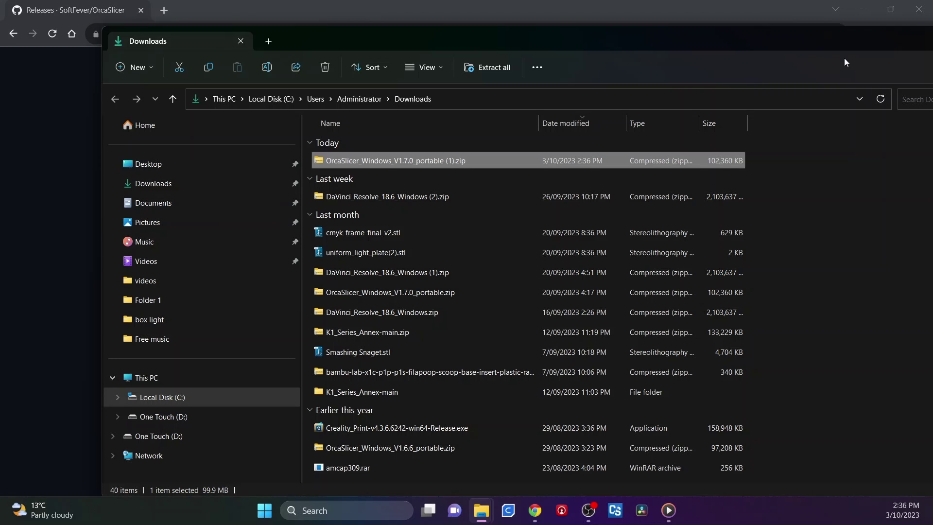
{"action": "left_click", "coordinate": [866, 8]}
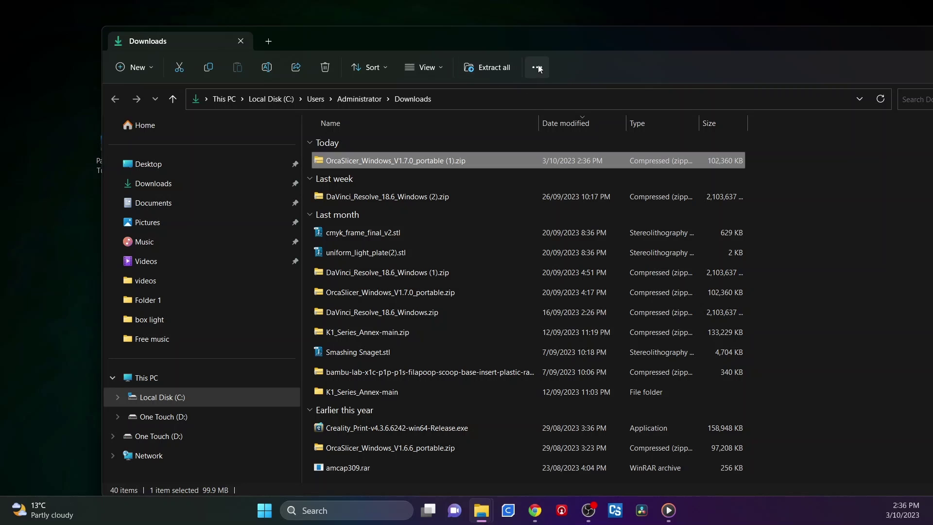
{"action": "left_click_drag", "start_coordinate": [598, 42], "coordinate": [722, 39]}
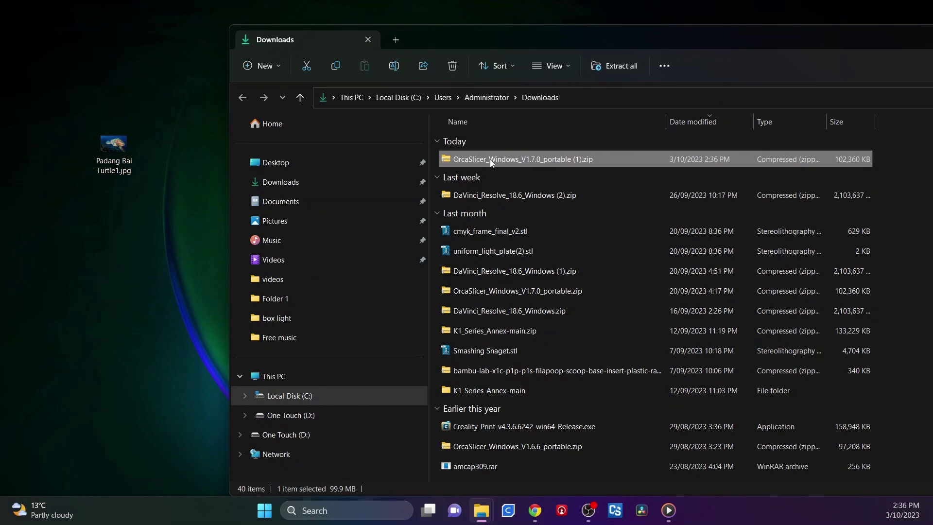
Extract OrcaSlicer_Windows_V1.7.0_portable (1).zip to a folder of the same name on the Desktop, showing the extracted files when complete
{"action": "left_click_drag", "start_coordinate": [490, 162], "coordinate": [198, 206]}
{"action": "right_click_drag", "start_coordinate": [198, 206], "coordinate": [174, 218]}
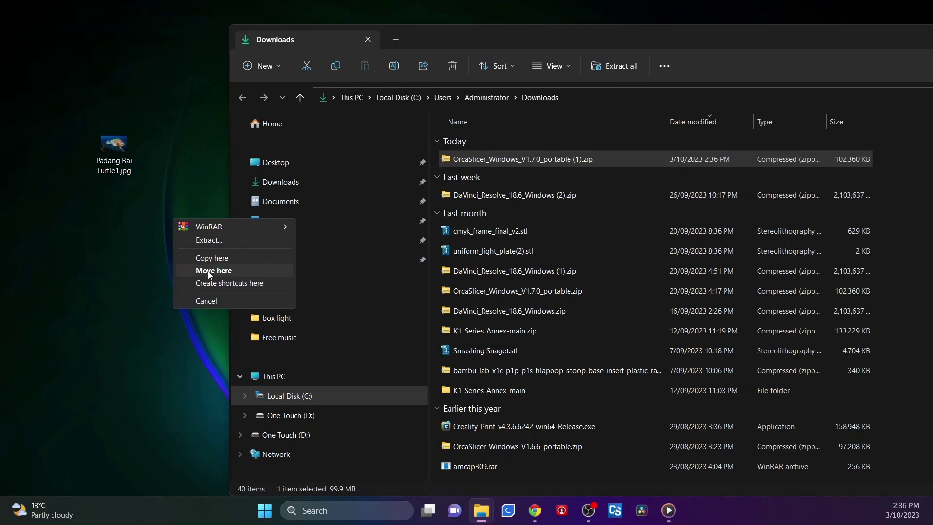
{"action": "left_click", "coordinate": [208, 245]}
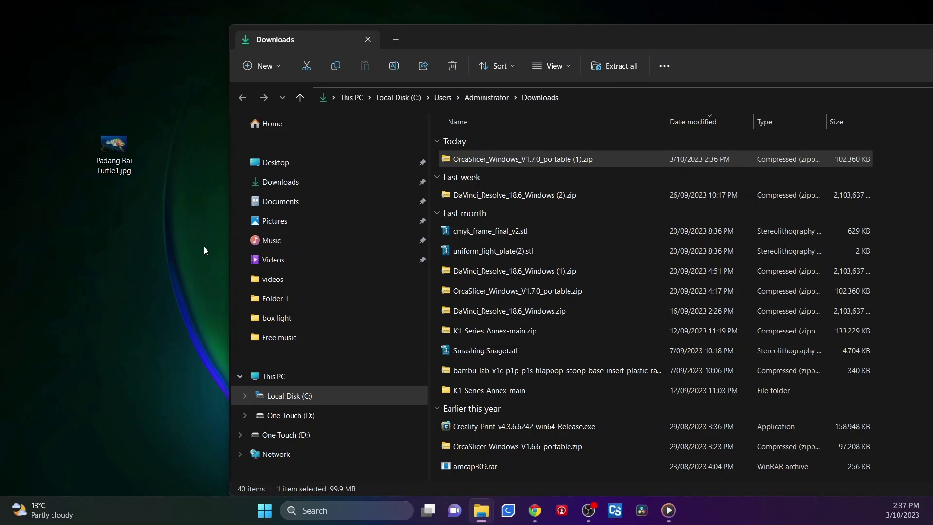
{"action": "left_click_drag", "start_coordinate": [239, 364], "coordinate": [471, 103]}
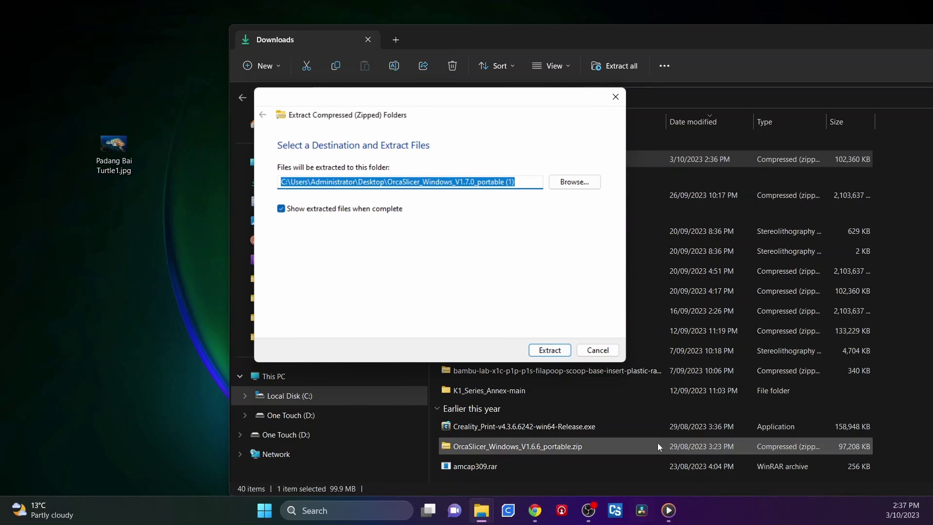
{"action": "left_click", "coordinate": [549, 351]}
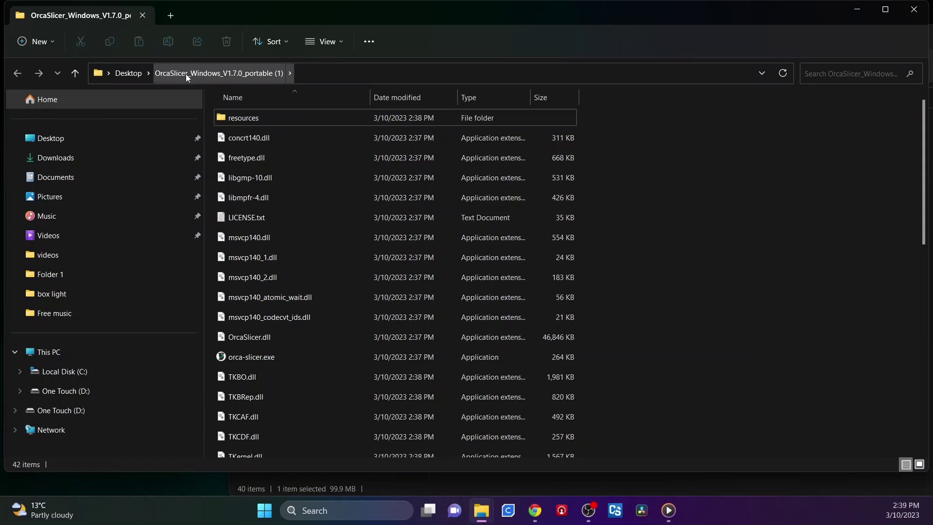
Launch orca-slicer.exe from the extracted folder and allow it to run despite the SmartScreen block
{"action": "scroll", "coordinate": [337, 140], "scroll_direction": "down", "scroll_amount": 2}
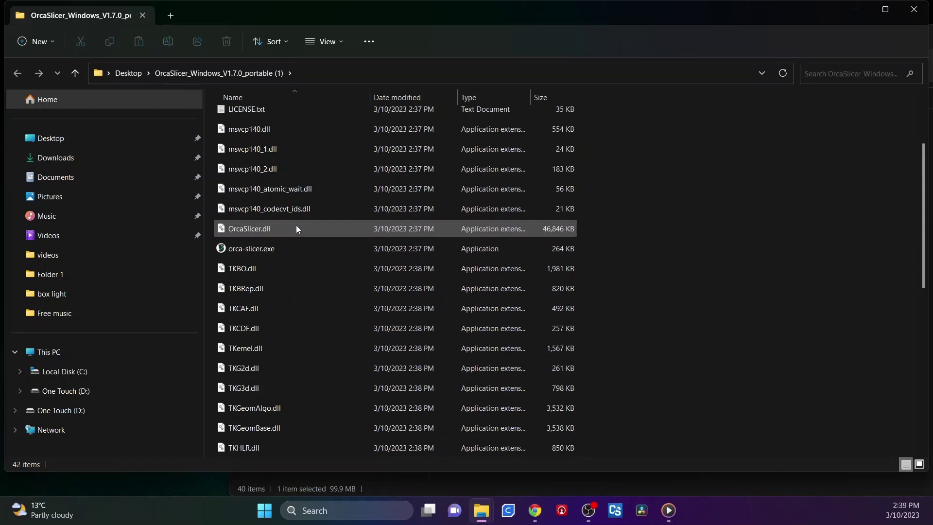
{"action": "double_click", "coordinate": [257, 249]}
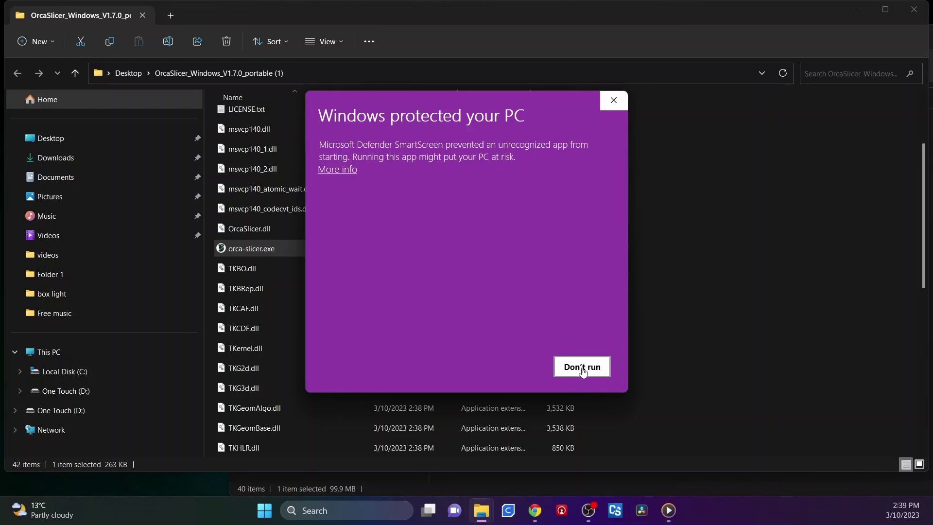
{"action": "left_click", "coordinate": [331, 170]}
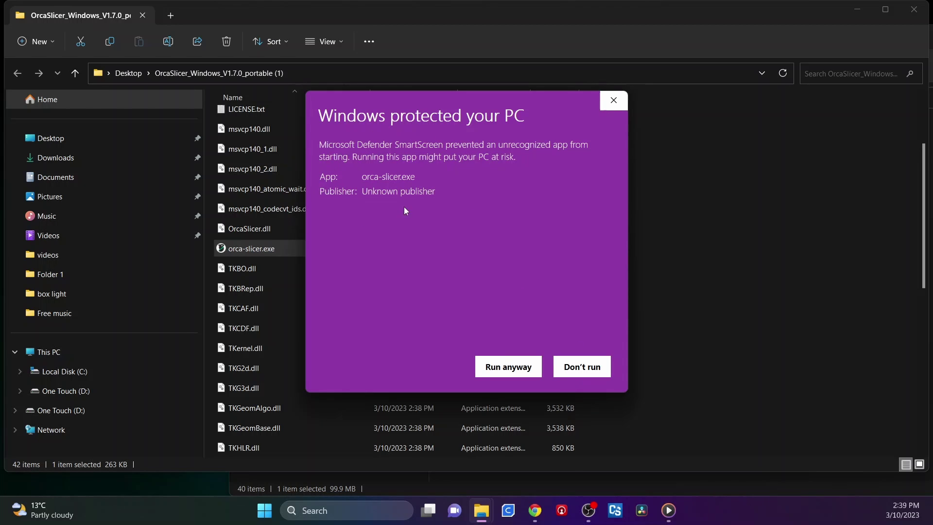
{"action": "left_click", "coordinate": [515, 375]}
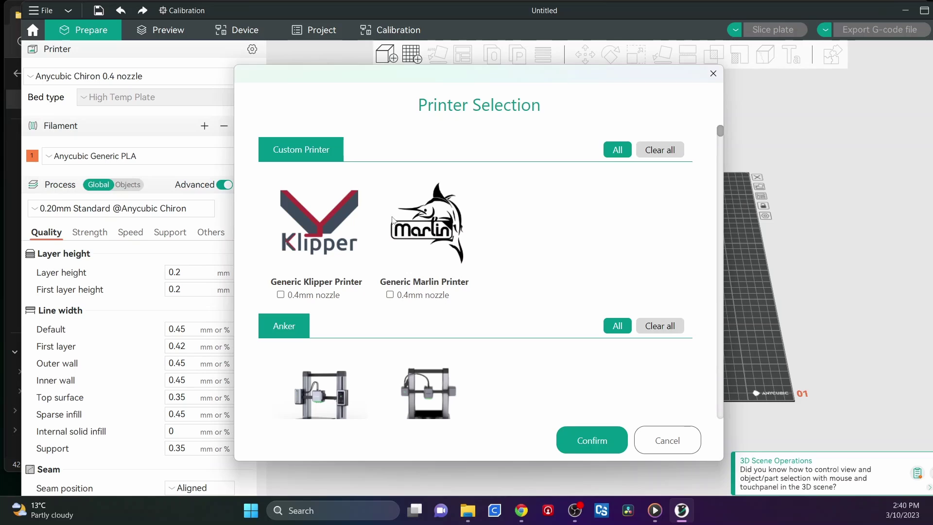
Add the Creality K1 Max with 0.4, 0.6 and 0.8 mm nozzles in the printer selection and confirm
{"action": "scroll", "coordinate": [394, 221], "scroll_direction": "down", "scroll_amount": 1}
{"action": "scroll", "coordinate": [389, 218], "scroll_direction": "up", "scroll_amount": 1}
{"action": "scroll", "coordinate": [389, 287], "scroll_direction": "down", "scroll_amount": 10}
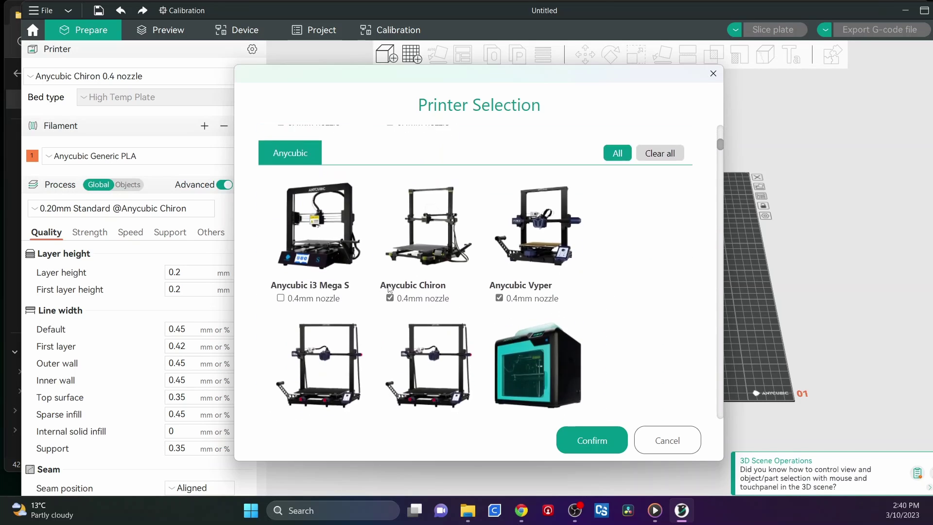
{"action": "scroll", "coordinate": [390, 289], "scroll_direction": "down", "scroll_amount": 9}
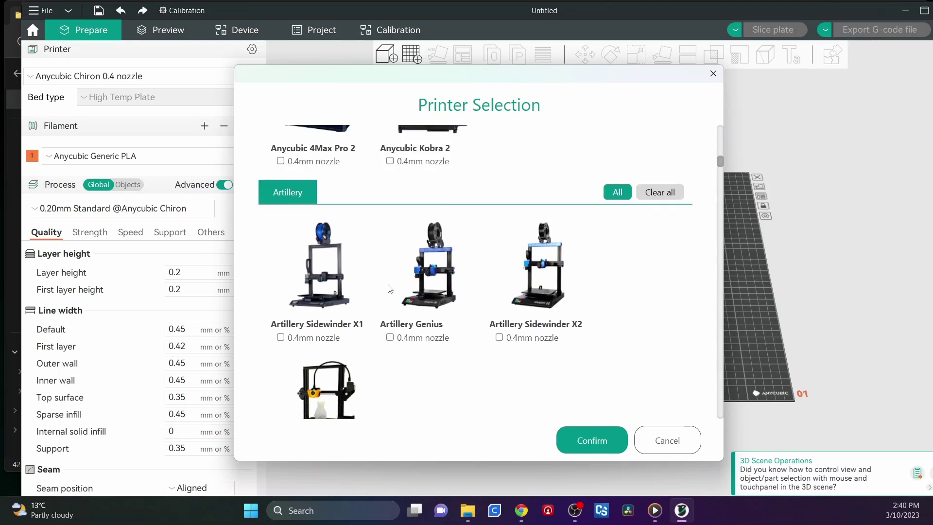
{"action": "scroll", "coordinate": [389, 287], "scroll_direction": "down", "scroll_amount": 8}
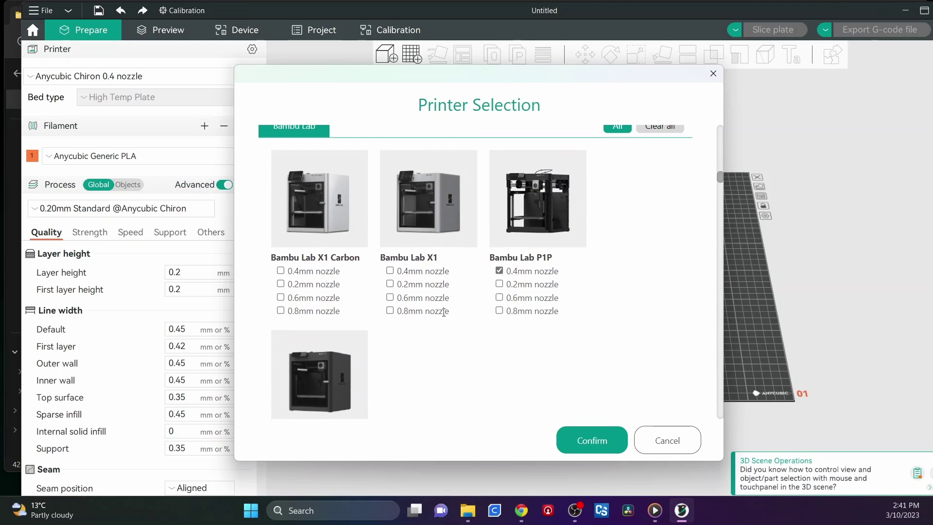
{"action": "scroll", "coordinate": [501, 272], "scroll_direction": "down", "scroll_amount": 1}
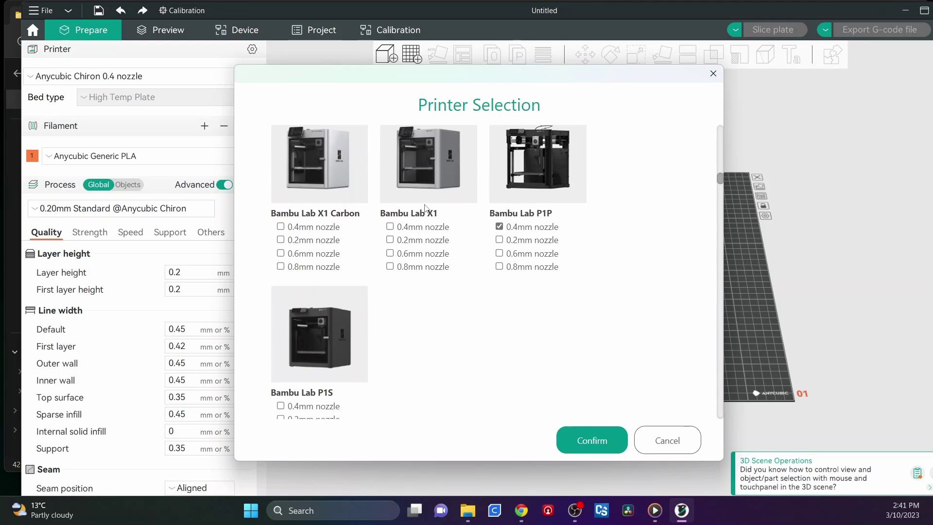
{"action": "scroll", "coordinate": [335, 351], "scroll_direction": "down", "scroll_amount": 2}
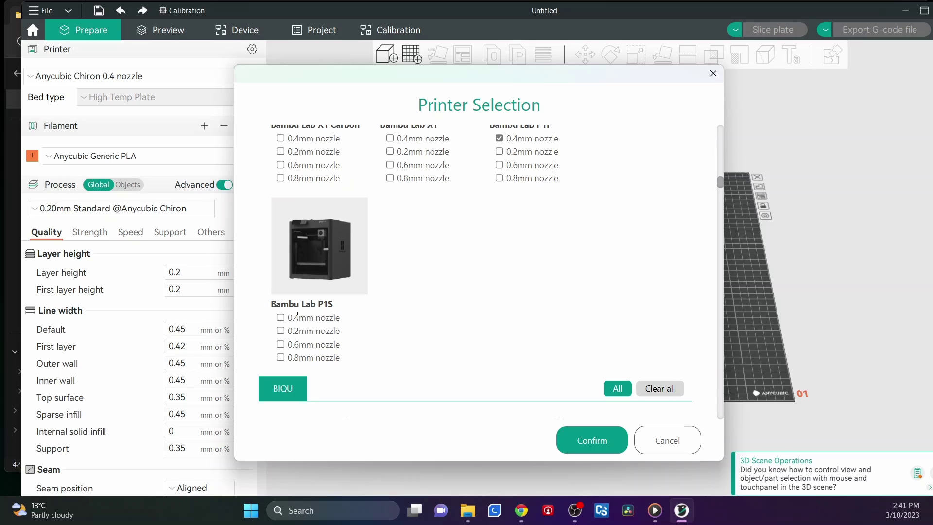
{"action": "scroll", "coordinate": [410, 318], "scroll_direction": "up", "scroll_amount": 1}
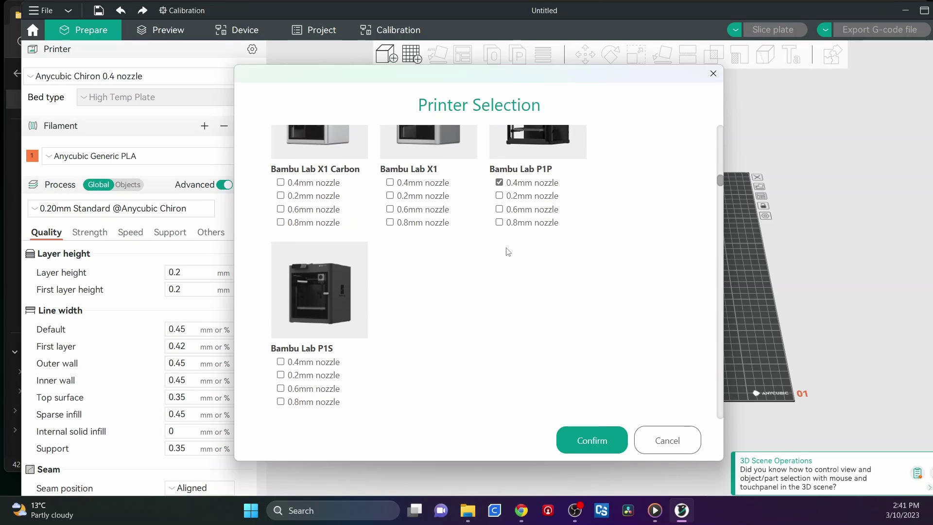
{"action": "scroll", "coordinate": [410, 284], "scroll_direction": "down", "scroll_amount": 3}
{"action": "scroll", "coordinate": [413, 288], "scroll_direction": "down", "scroll_amount": 9}
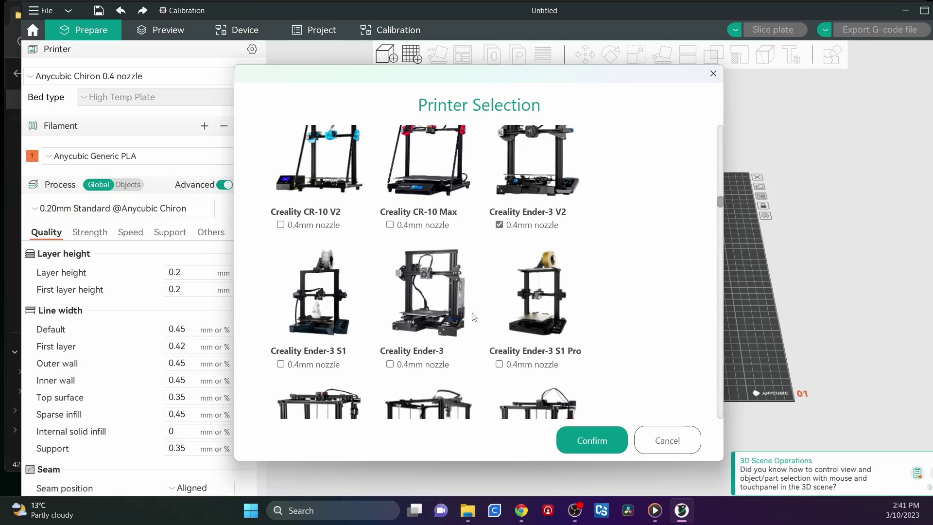
{"action": "scroll", "coordinate": [471, 317], "scroll_direction": "down", "scroll_amount": 8}
{"action": "scroll", "coordinate": [452, 316], "scroll_direction": "down", "scroll_amount": 1}
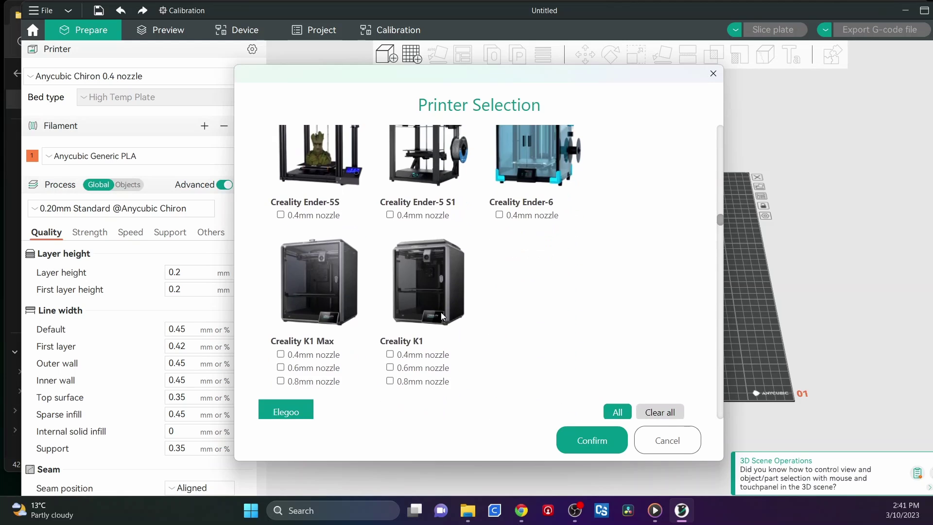
{"action": "left_click", "coordinate": [281, 368]}
{"action": "left_click", "coordinate": [281, 380]}
{"action": "scroll", "coordinate": [434, 415], "scroll_direction": "down", "scroll_amount": 1}
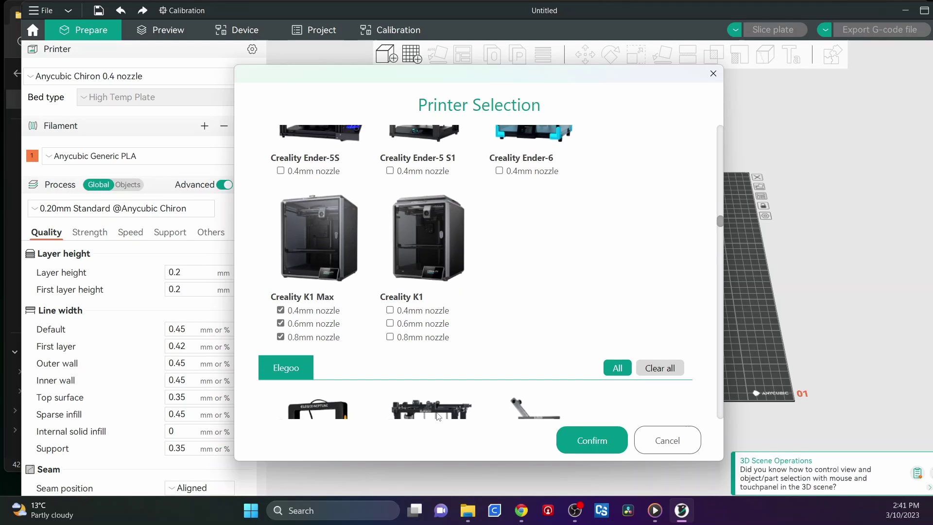
{"action": "left_click", "coordinate": [608, 443]}
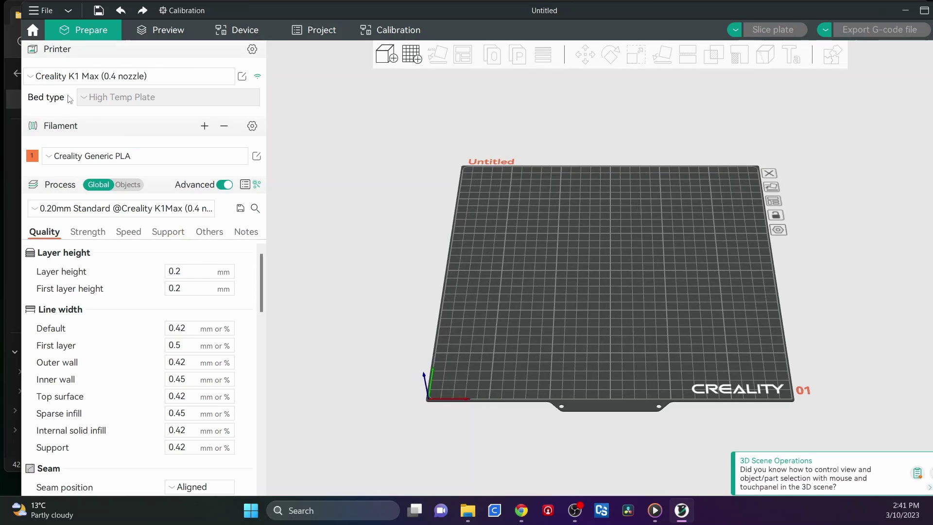
Select the Creality K1 Max (0.4 nozzle) printer preset and review its basic information and machine G-code settings
{"action": "left_click", "coordinate": [219, 79]}
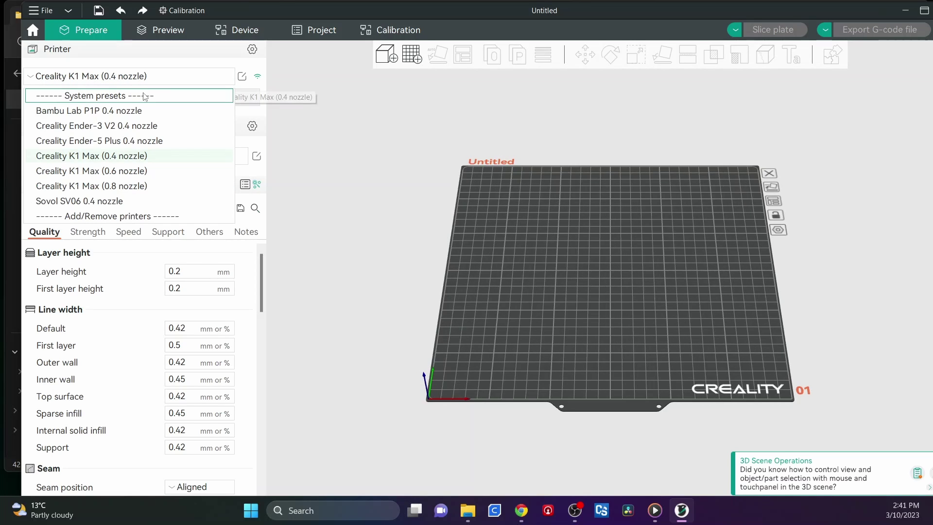
{"action": "left_click", "coordinate": [114, 157]}
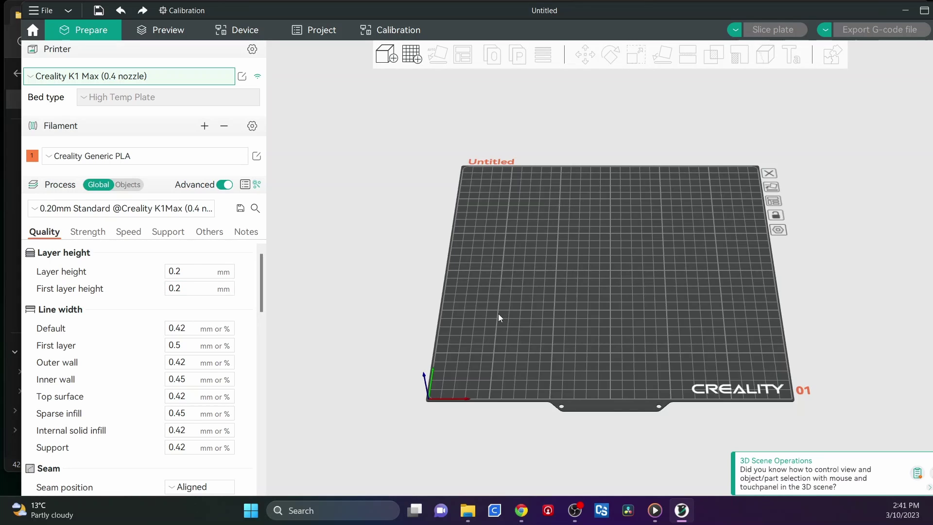
{"action": "left_click", "coordinate": [242, 78]}
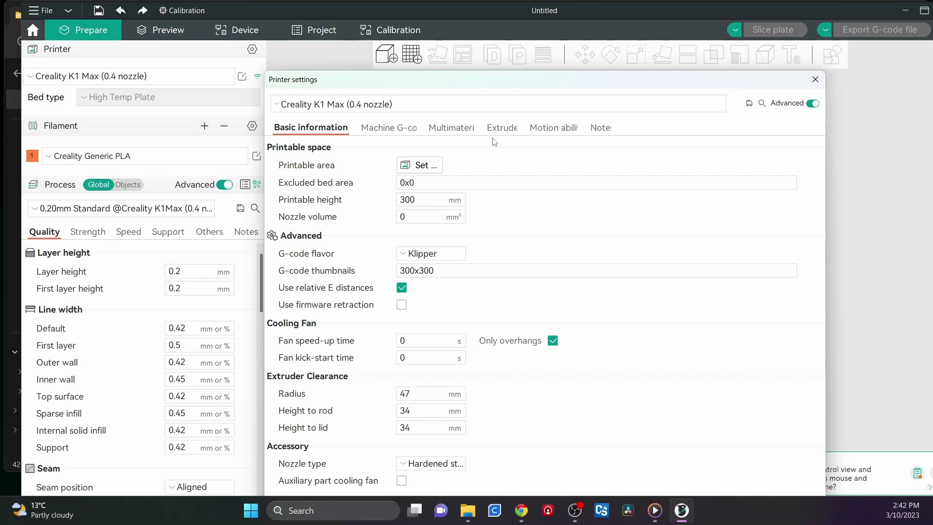
{"action": "left_click", "coordinate": [376, 131]}
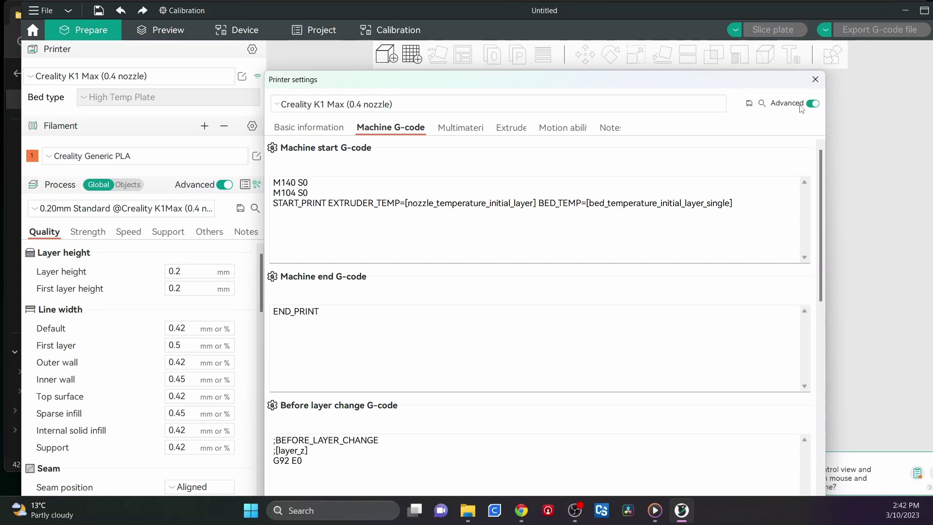
{"action": "left_click", "coordinate": [815, 79]}
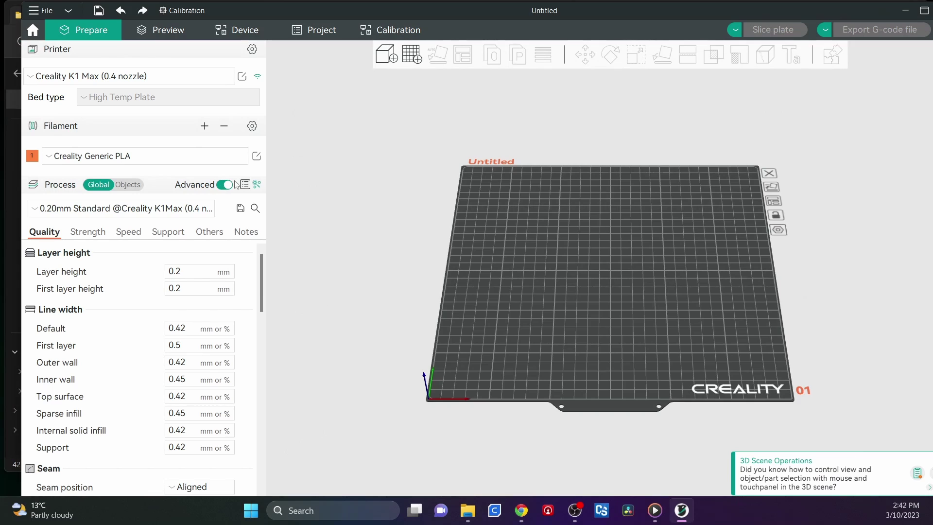
Review the Quality settings of the 0.20mm Standard process, from layer height and line width through the advanced options
{"action": "scroll", "coordinate": [154, 325], "scroll_direction": "down", "scroll_amount": 2}
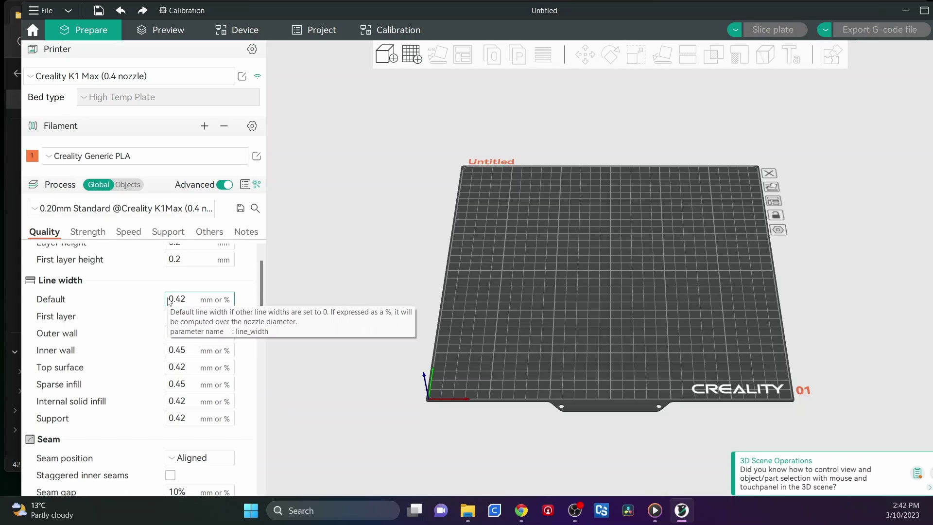
{"action": "scroll", "coordinate": [164, 305], "scroll_direction": "up", "scroll_amount": 2}
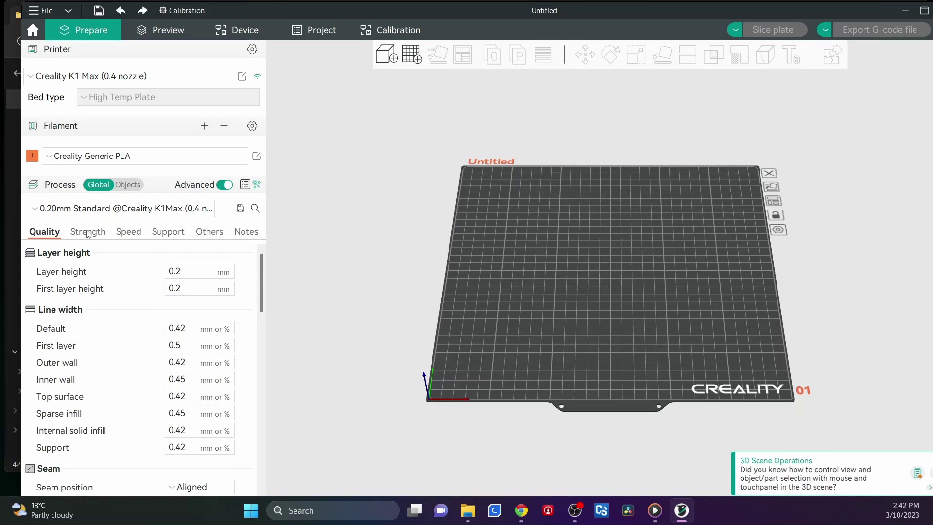
{"action": "scroll", "coordinate": [132, 388], "scroll_direction": "down", "scroll_amount": 10}
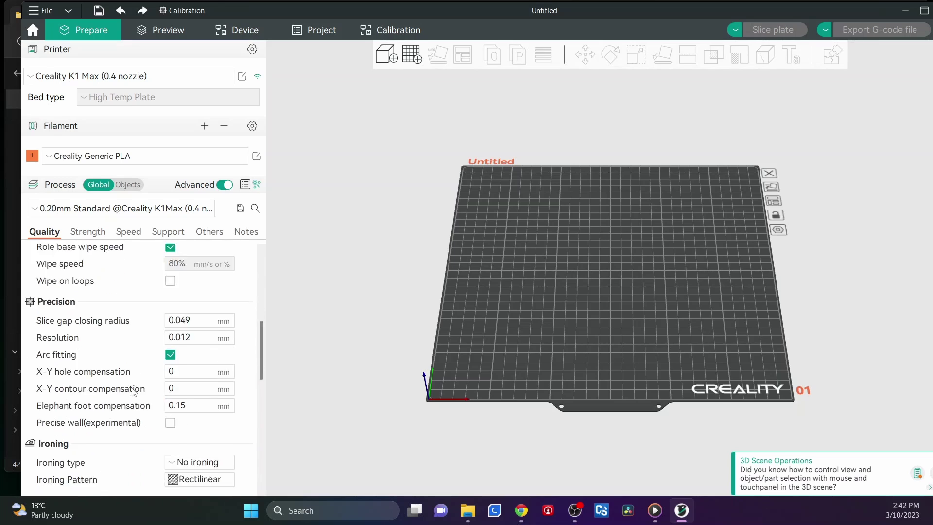
{"action": "scroll", "coordinate": [132, 392], "scroll_direction": "down", "scroll_amount": 10}
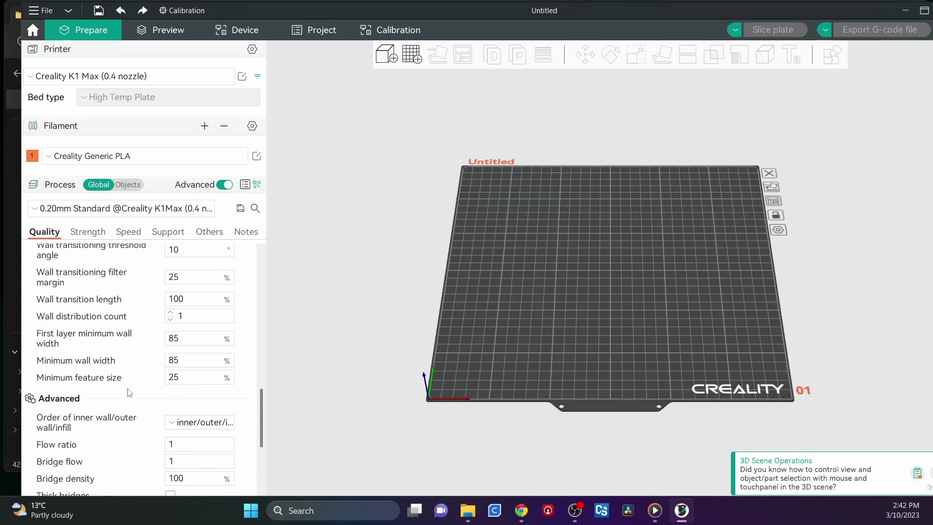
{"action": "scroll", "coordinate": [39, 279], "scroll_direction": "down", "scroll_amount": 3}
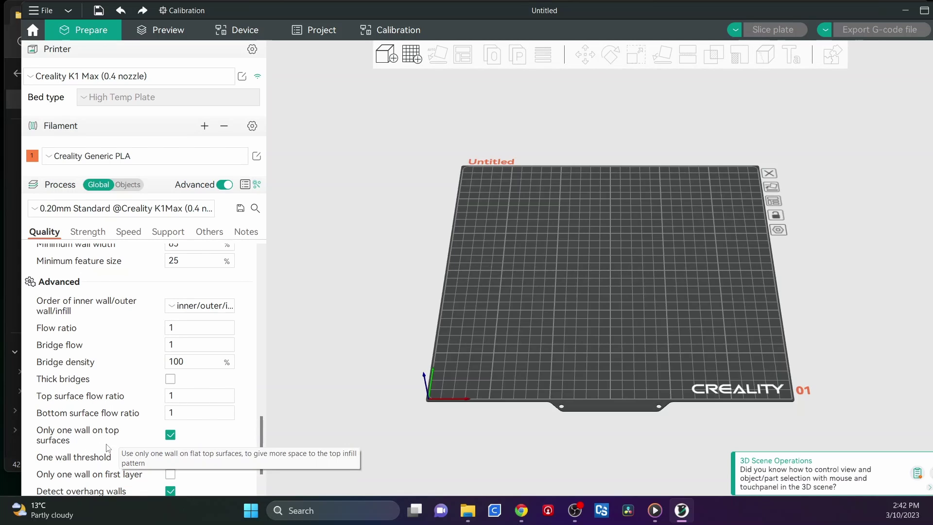
Turn off only one wall on top surfaces and set the sparse infill density to 10% in the strength settings
{"action": "left_click", "coordinate": [170, 435]}
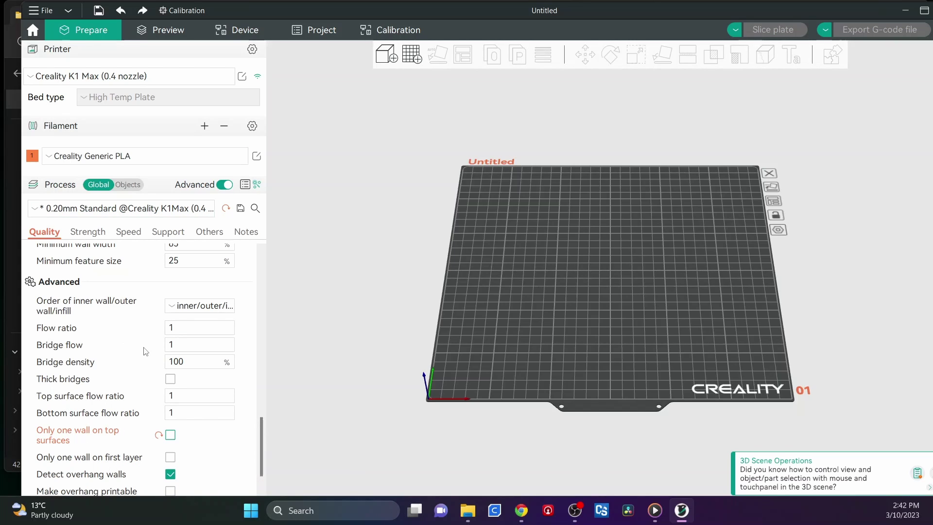
{"action": "left_click", "coordinate": [100, 234]}
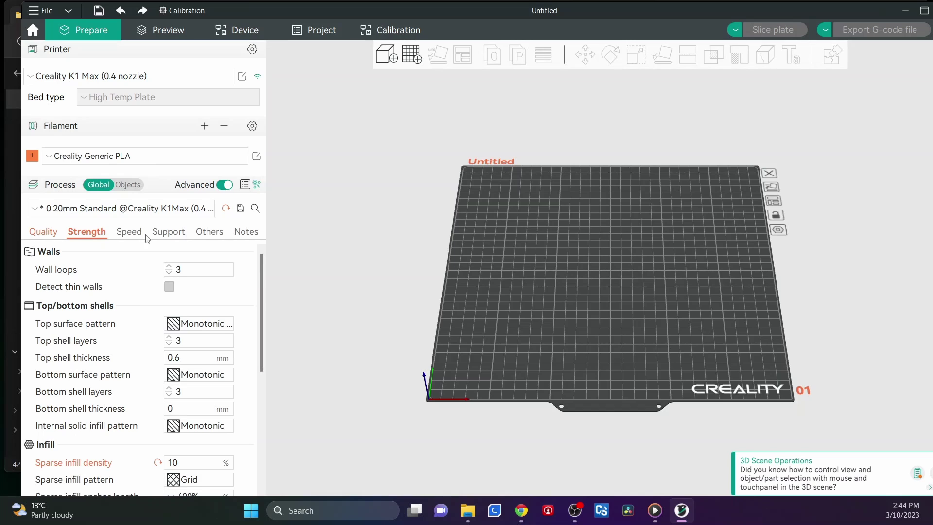
Enable supports with type tree(auto) and style Tree Slim, accepting the automatic change to the recommended settings
{"action": "left_click", "coordinate": [168, 235]}
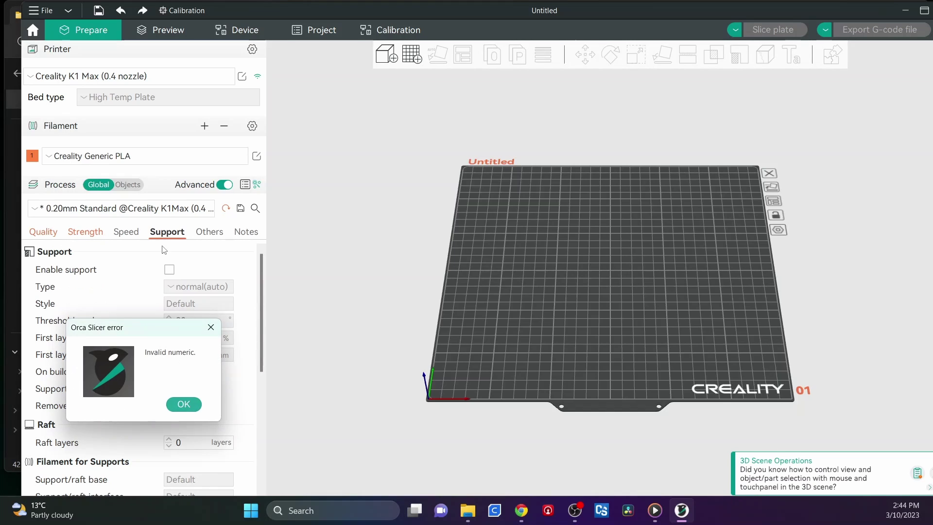
{"action": "left_click", "coordinate": [211, 327]}
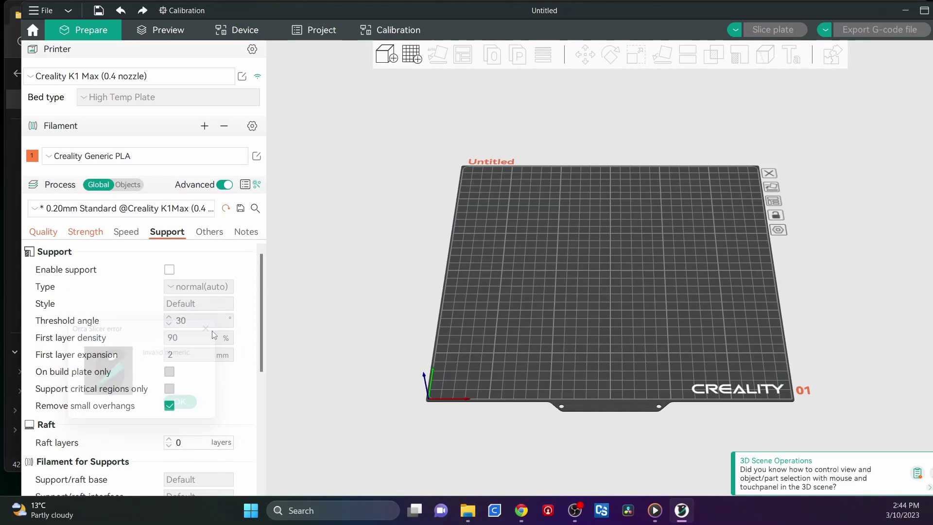
{"action": "left_click", "coordinate": [169, 269]}
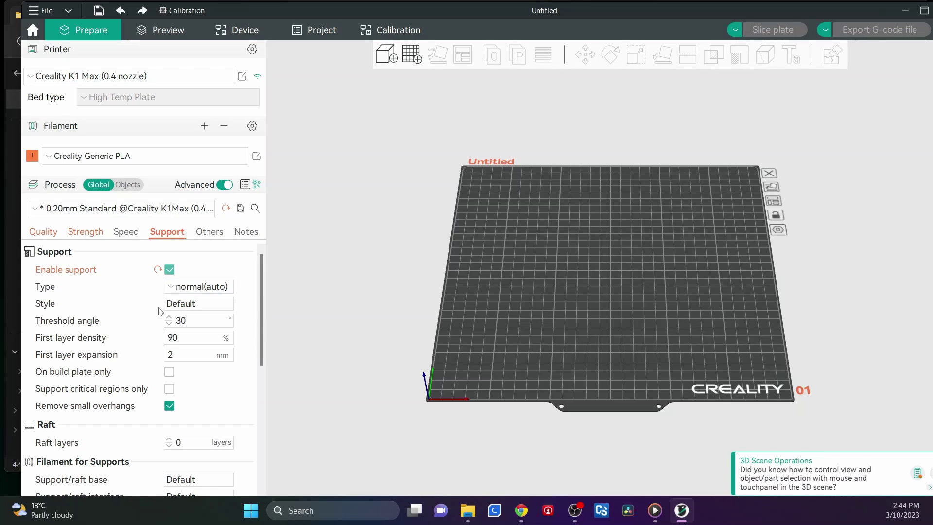
{"action": "left_click", "coordinate": [190, 287]}
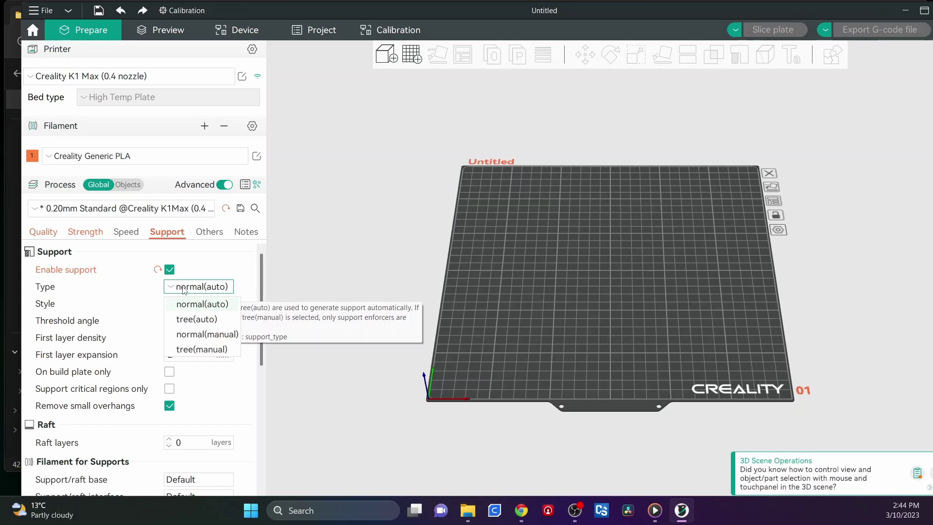
{"action": "left_click", "coordinate": [190, 319]}
{"action": "left_click", "coordinate": [195, 304]}
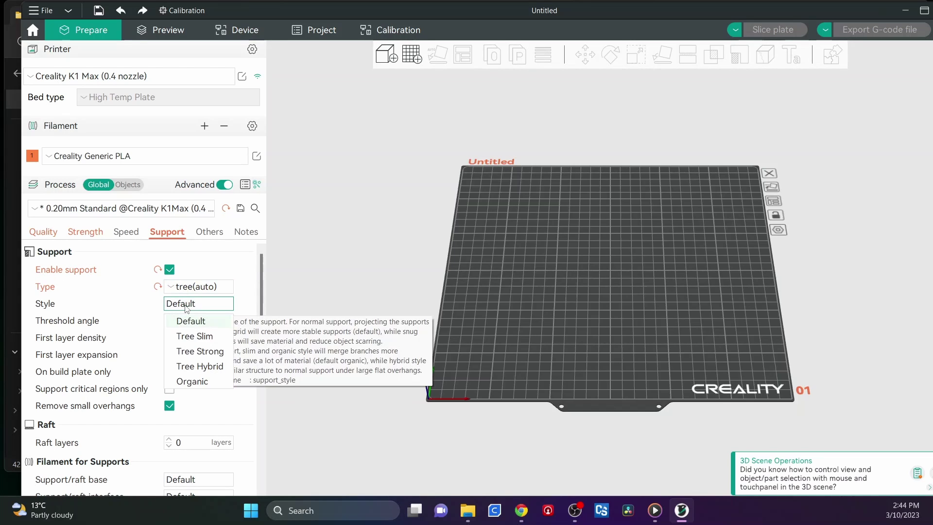
{"action": "left_click", "coordinate": [195, 336]}
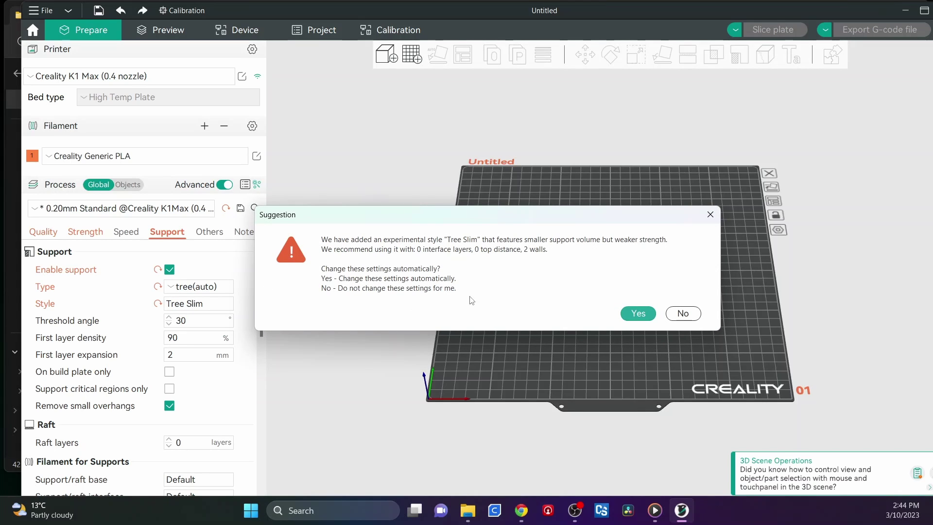
{"action": "left_click", "coordinate": [638, 313]}
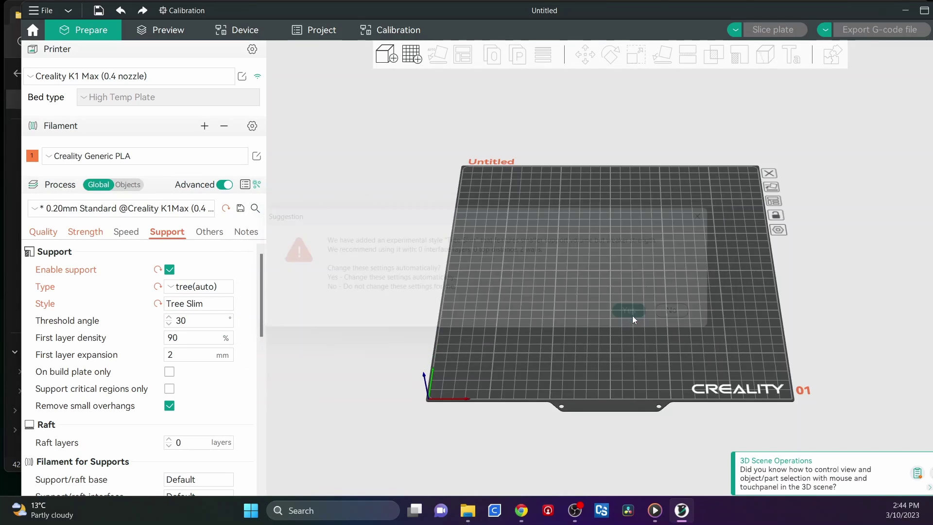
Set the support top Z distance to 0.28 mm and the bottom Z distance to 0.25 mm
{"action": "scroll", "coordinate": [173, 320], "scroll_direction": "down", "scroll_amount": 2}
{"action": "scroll", "coordinate": [173, 320], "scroll_direction": "down", "scroll_amount": 3}
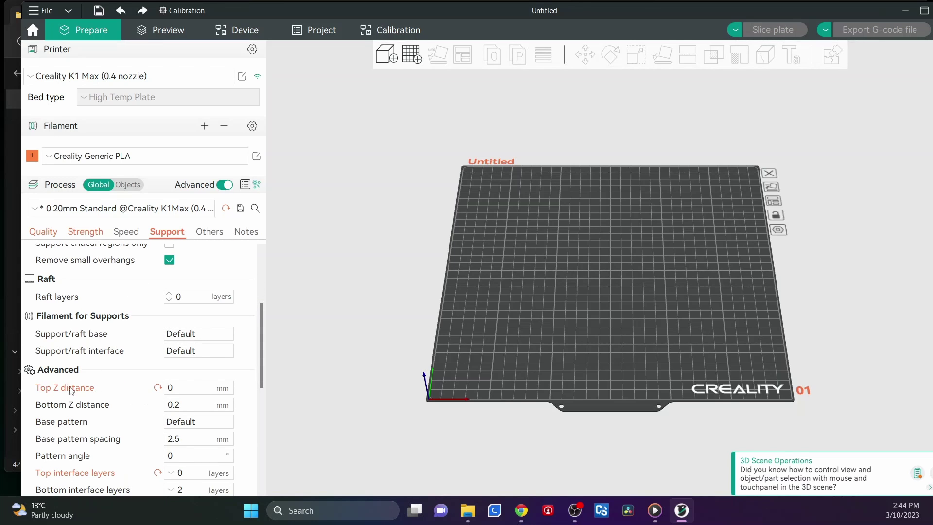
{"action": "left_click", "coordinate": [178, 391]}
{"action": "left_click", "coordinate": [183, 406]}
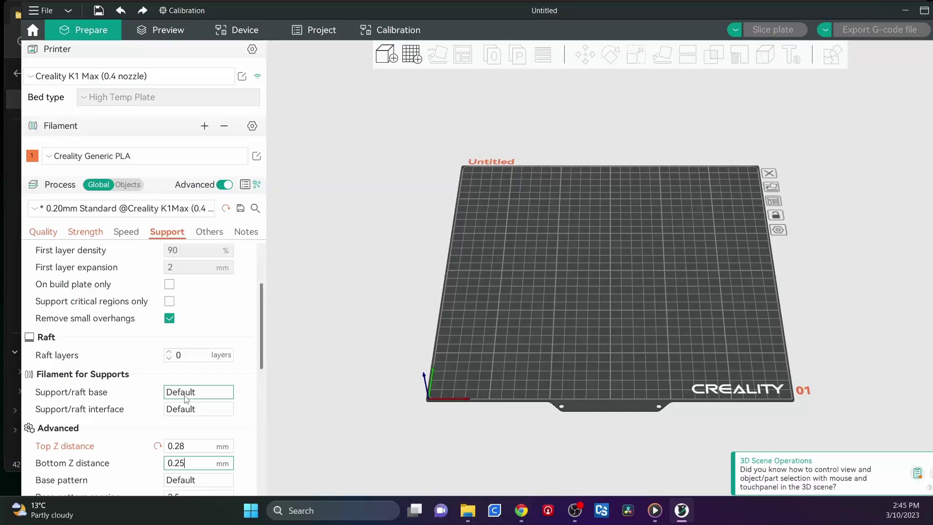
{"action": "scroll", "coordinate": [148, 365], "scroll_direction": "up", "scroll_amount": 2}
{"action": "scroll", "coordinate": [155, 384], "scroll_direction": "down", "scroll_amount": 2}
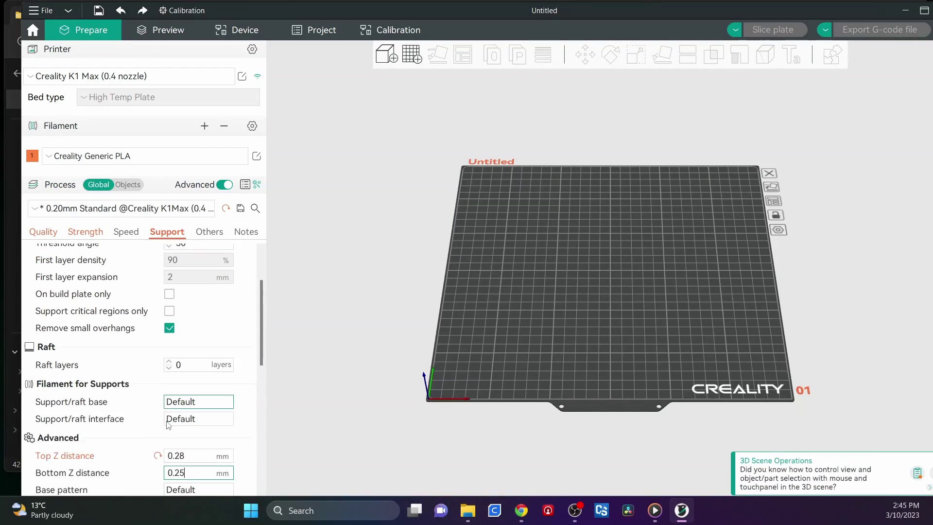
{"action": "scroll", "coordinate": [103, 368], "scroll_direction": "up", "scroll_amount": 3}
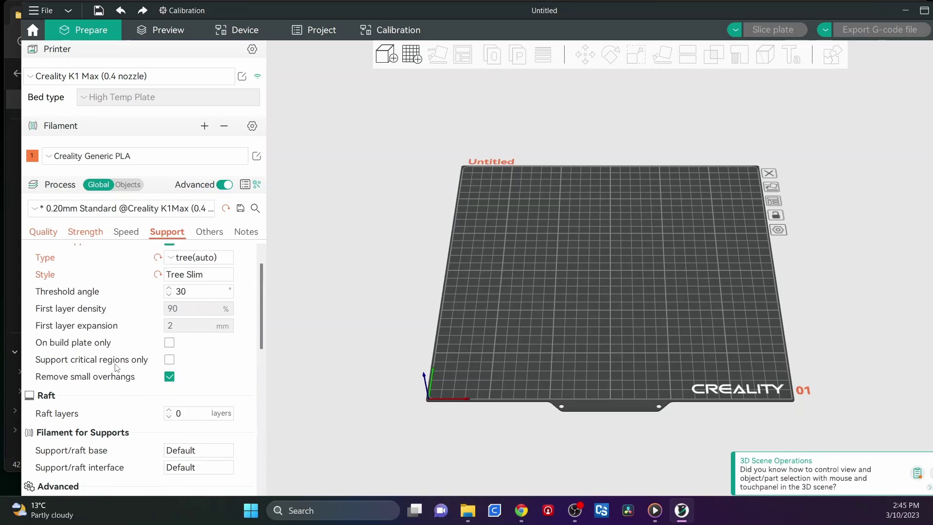
Review the bed adhesion settings among the other process options and open the brim type choices
{"action": "left_click", "coordinate": [211, 233]}
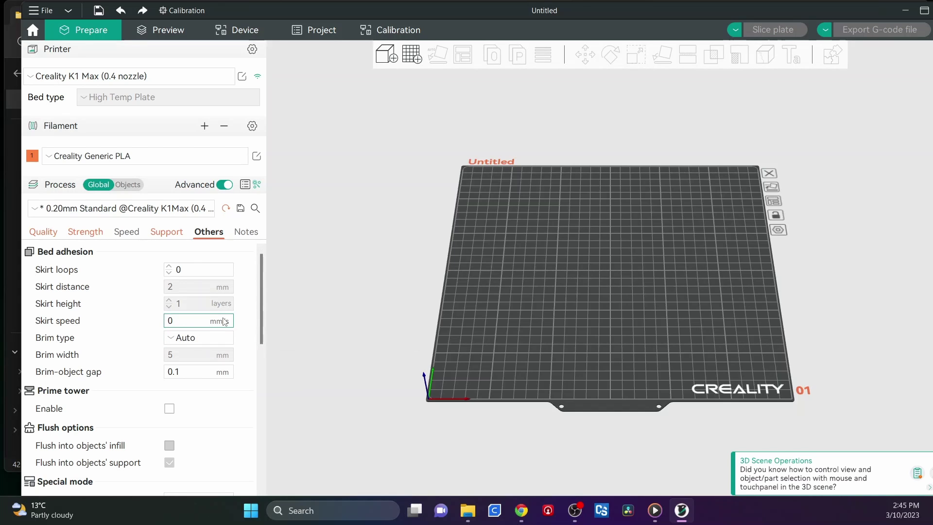
{"action": "left_click", "coordinate": [186, 339]}
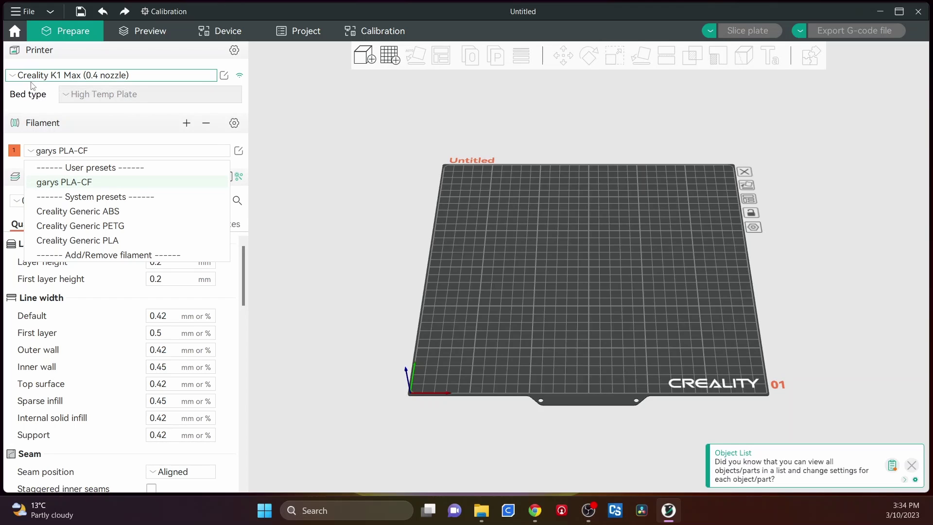
Switch the printer to Bambu Lab P1P 0.4 nozzle and select the Bambu PLA-CF filament preset
{"action": "left_click", "coordinate": [56, 78]}
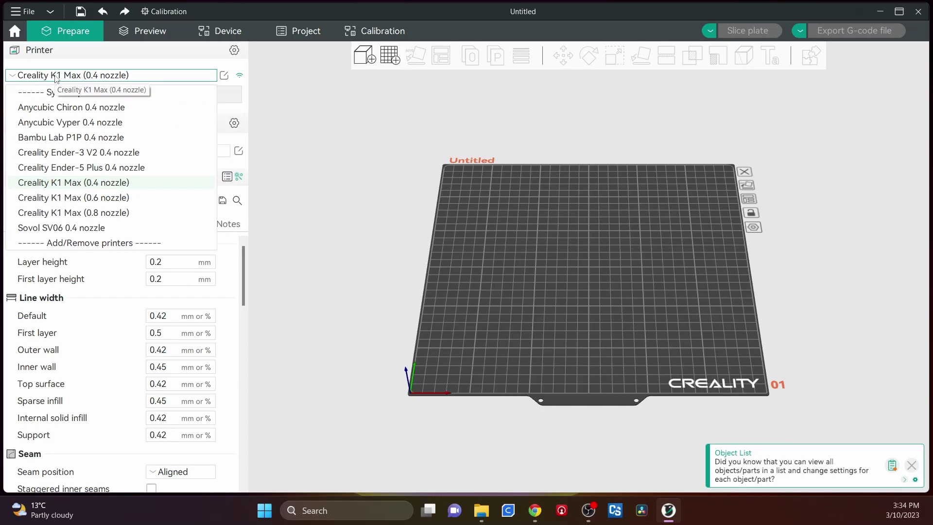
{"action": "left_click", "coordinate": [56, 141]}
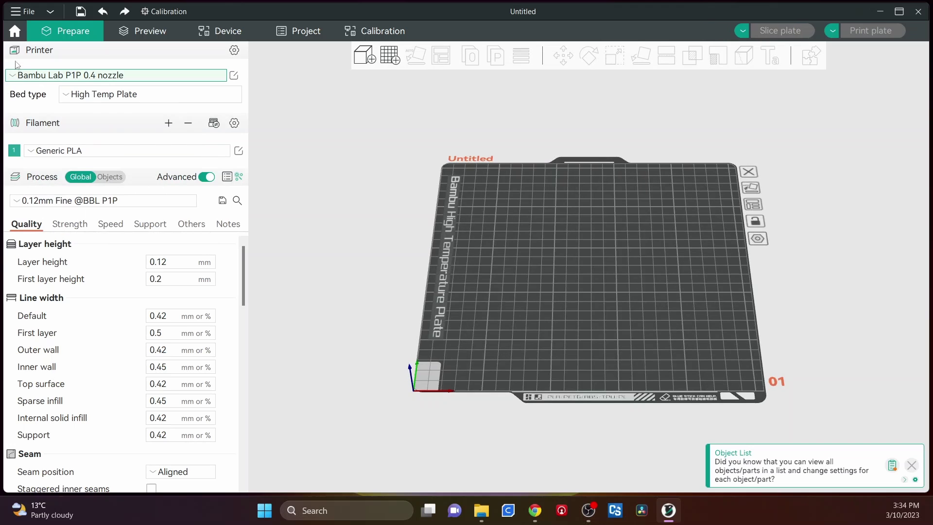
{"action": "left_click", "coordinate": [73, 155]}
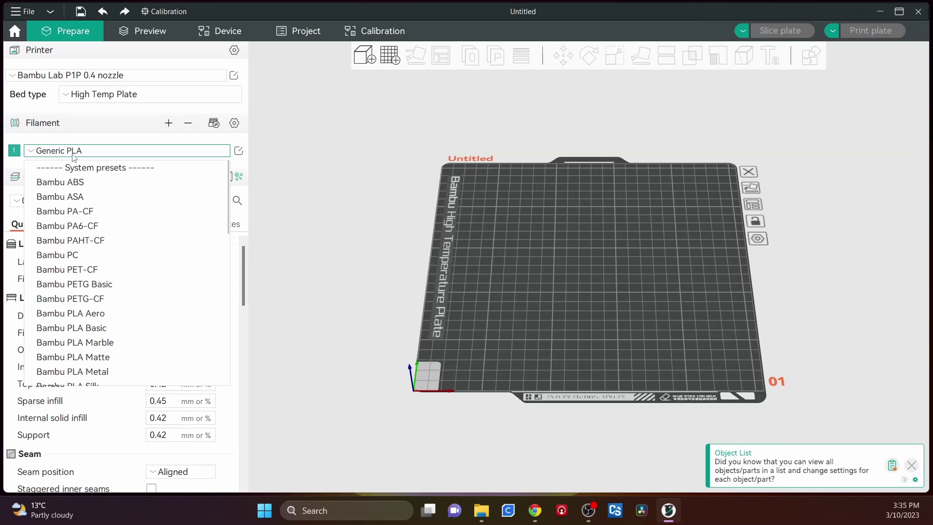
{"action": "scroll", "coordinate": [109, 280], "scroll_direction": "down", "scroll_amount": 10}
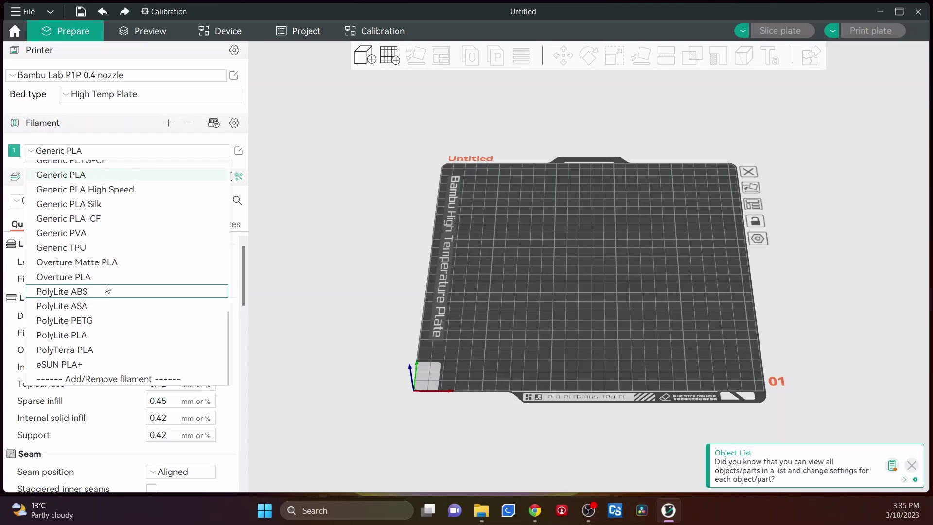
{"action": "scroll", "coordinate": [106, 289], "scroll_direction": "up", "scroll_amount": 3}
{"action": "scroll", "coordinate": [104, 291], "scroll_direction": "up", "scroll_amount": 6}
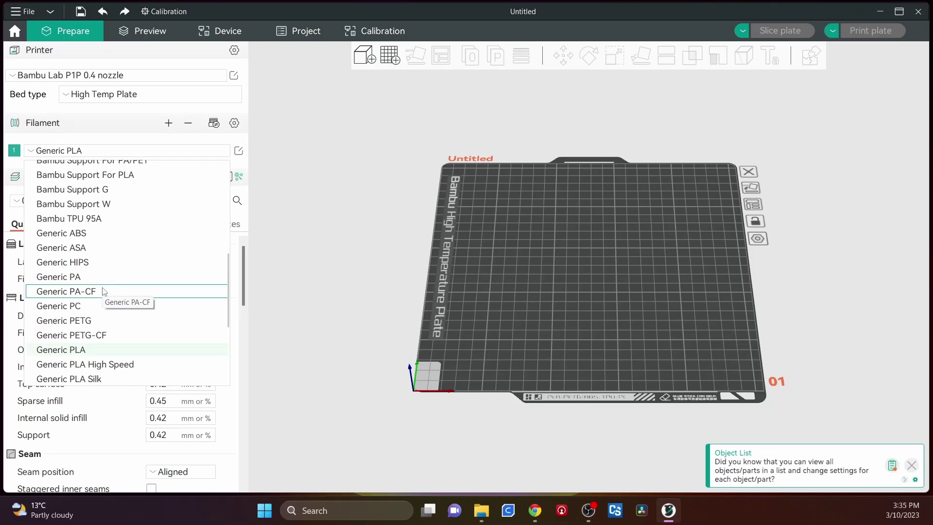
{"action": "scroll", "coordinate": [103, 287], "scroll_direction": "up", "scroll_amount": 2}
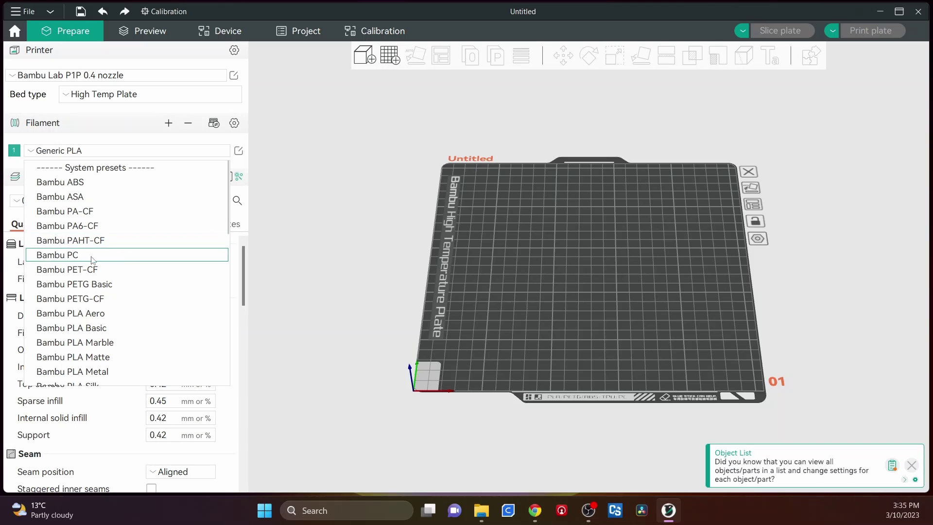
{"action": "scroll", "coordinate": [140, 276], "scroll_direction": "down", "scroll_amount": 1}
{"action": "scroll", "coordinate": [130, 291], "scroll_direction": "down", "scroll_amount": 1}
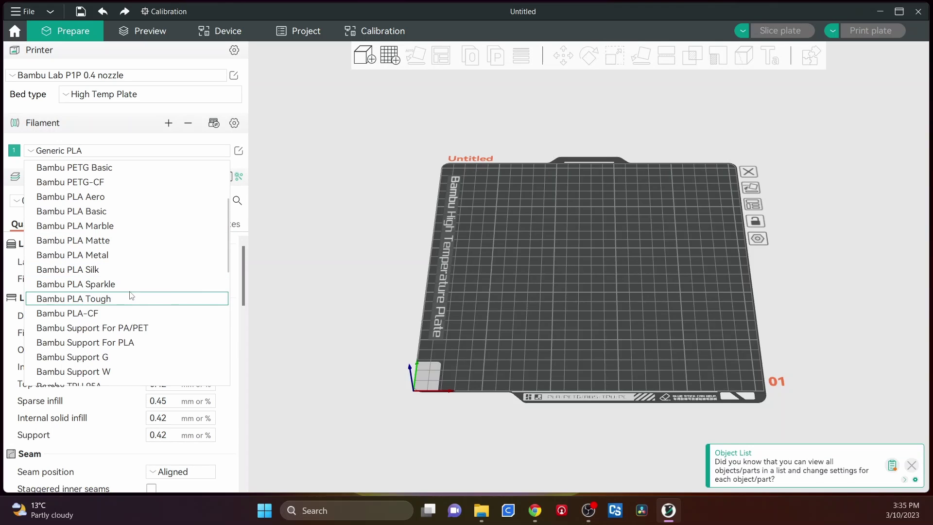
{"action": "left_click", "coordinate": [56, 315]}
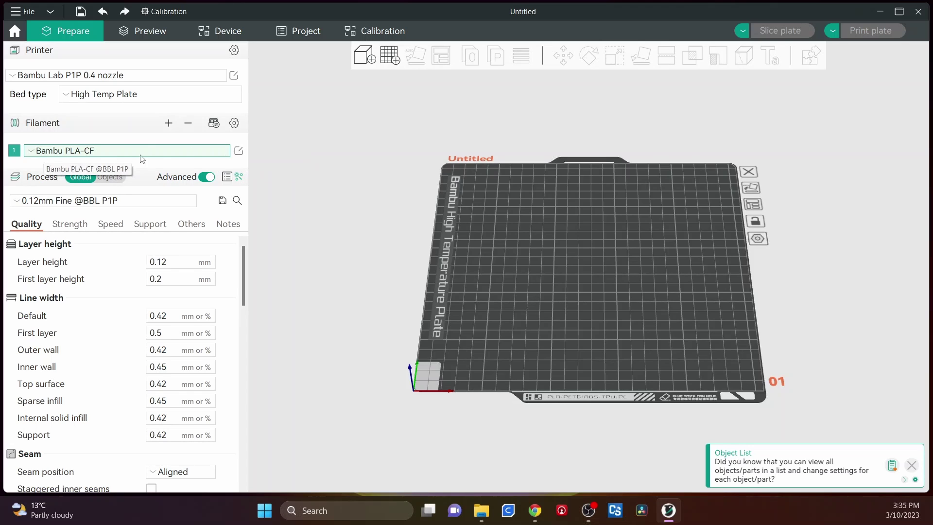
Open the Bambu PLA-CF filament settings and review the basic information, print temperatures and max volumetric speed
{"action": "left_click", "coordinate": [239, 151]}
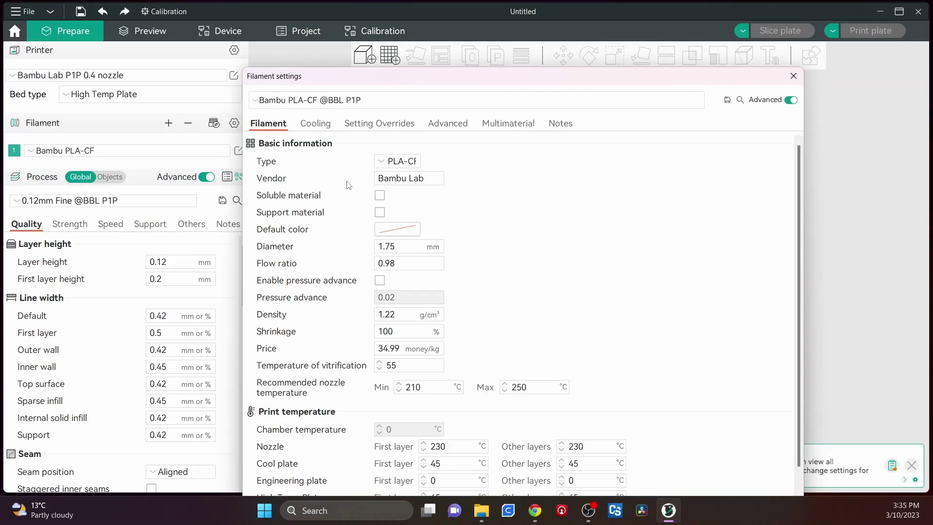
{"action": "scroll", "coordinate": [471, 226], "scroll_direction": "down", "scroll_amount": 2}
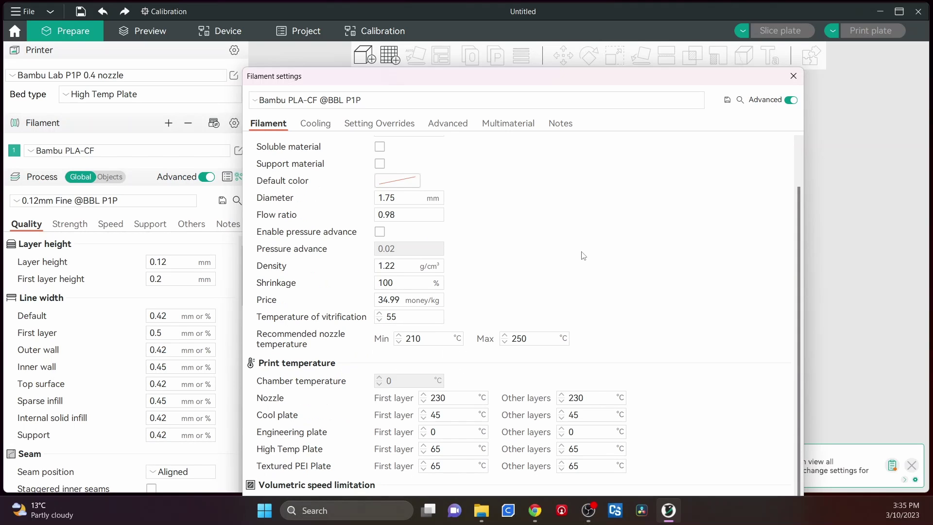
{"action": "left_click_drag", "start_coordinate": [561, 76], "coordinate": [558, 30]}
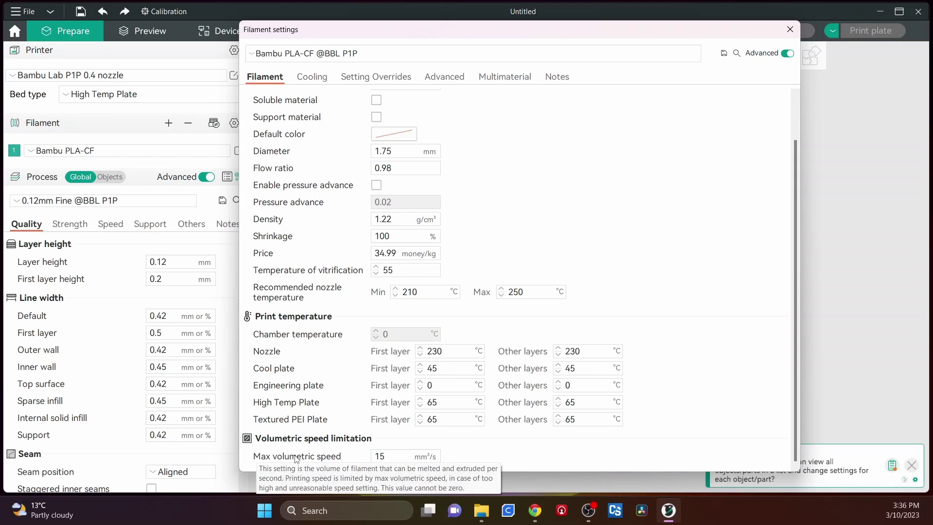
{"action": "mouse_move", "coordinate": [312, 464]}
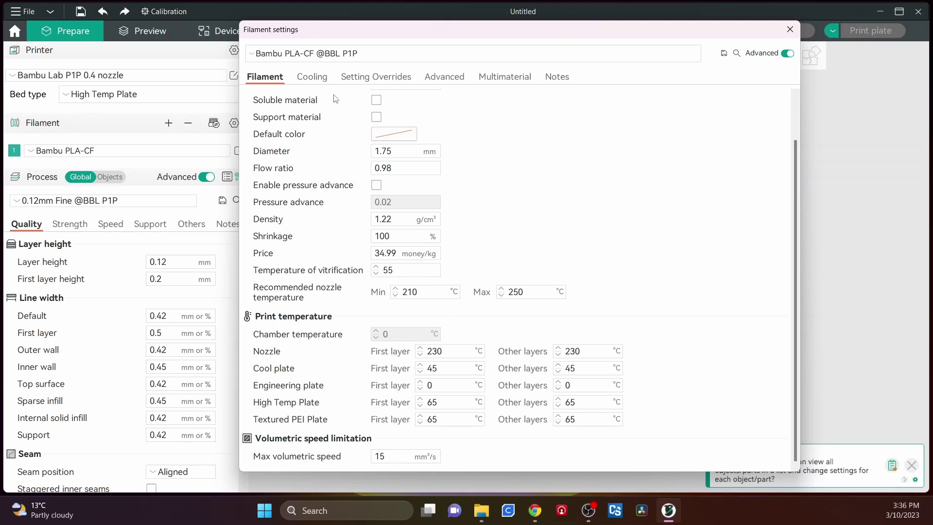
Review the Bambu PLA-CF cooling, filament start and end G-code, multimaterial and notes settings
{"action": "left_click", "coordinate": [312, 77]}
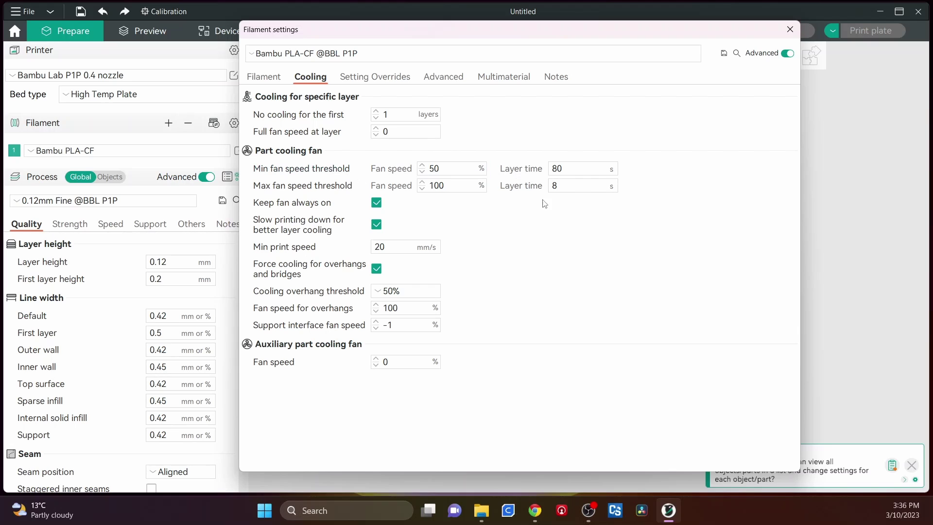
{"action": "left_click", "coordinate": [384, 82]}
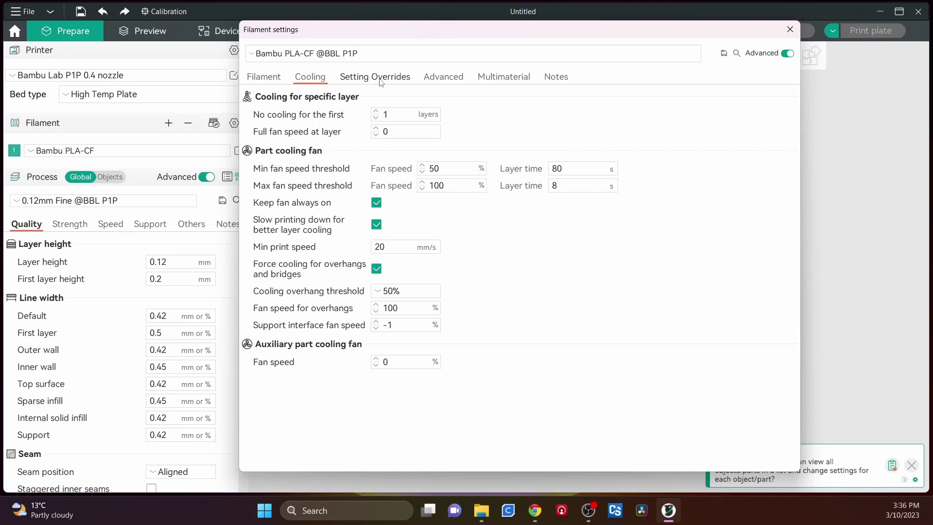
{"action": "left_click", "coordinate": [447, 81]}
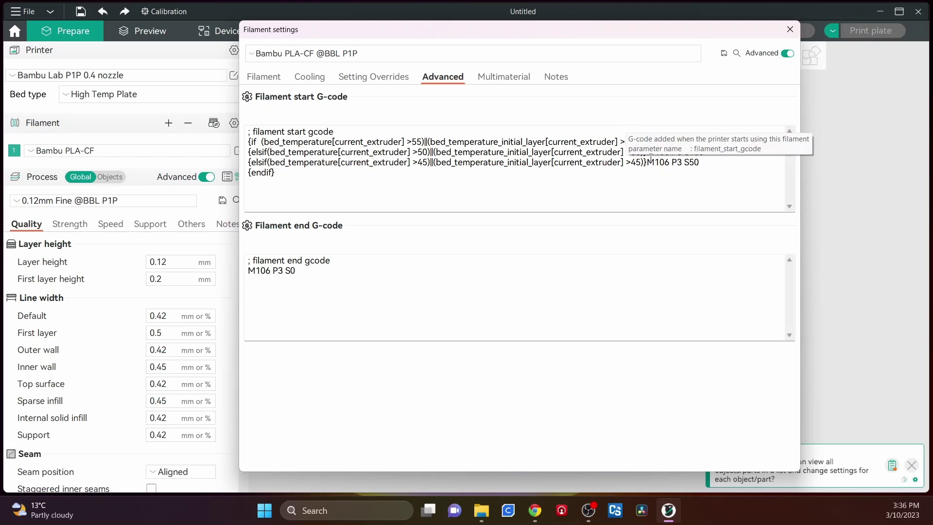
{"action": "left_click", "coordinate": [502, 80]}
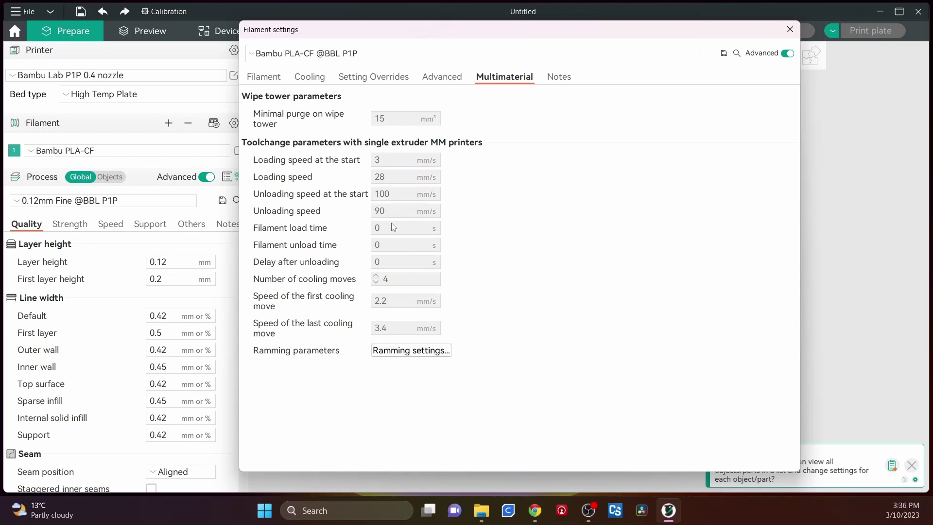
{"action": "left_click", "coordinate": [557, 77]}
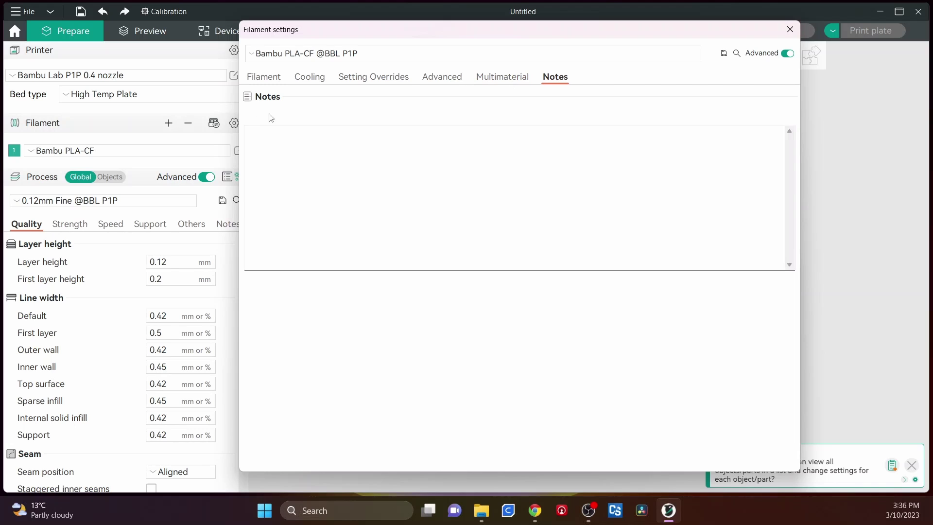
{"action": "left_click", "coordinate": [513, 78]}
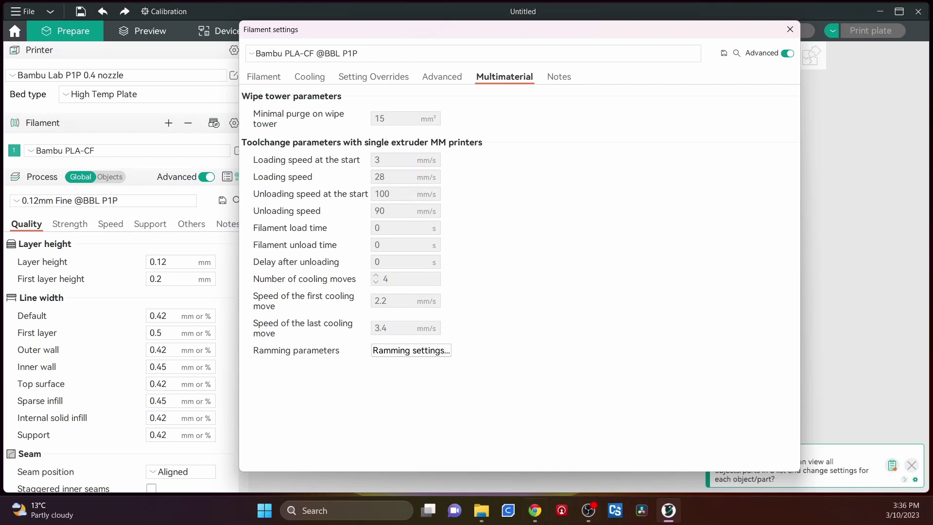
Capture a screen snip of the Bambu PLA-CF multimaterial settings with Snipping Tool, then close the snip and the filament settings
{"action": "left_click", "coordinate": [265, 510]}
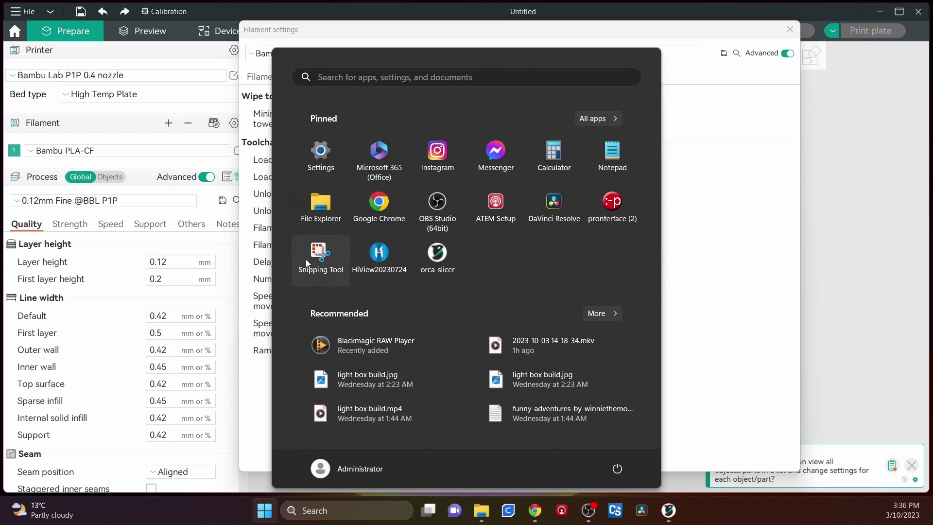
{"action": "left_click", "coordinate": [320, 254]}
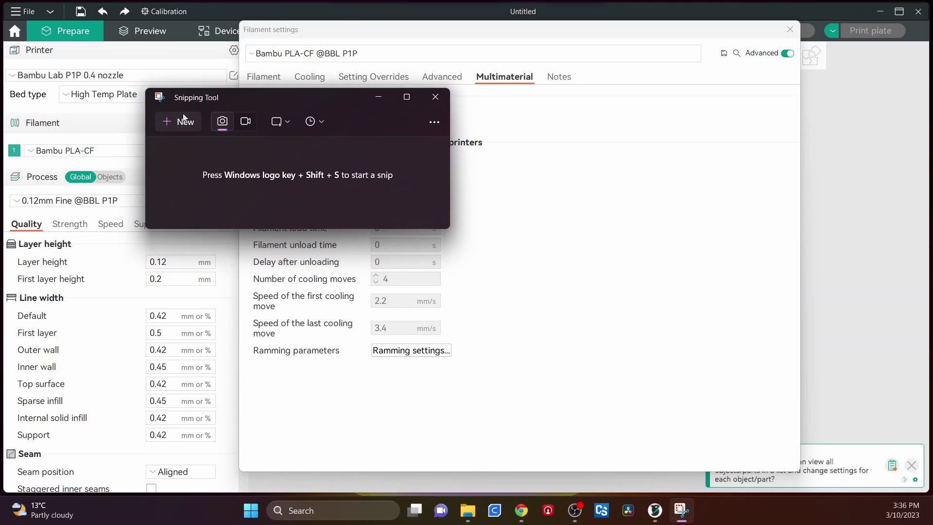
{"action": "left_click", "coordinate": [173, 122]}
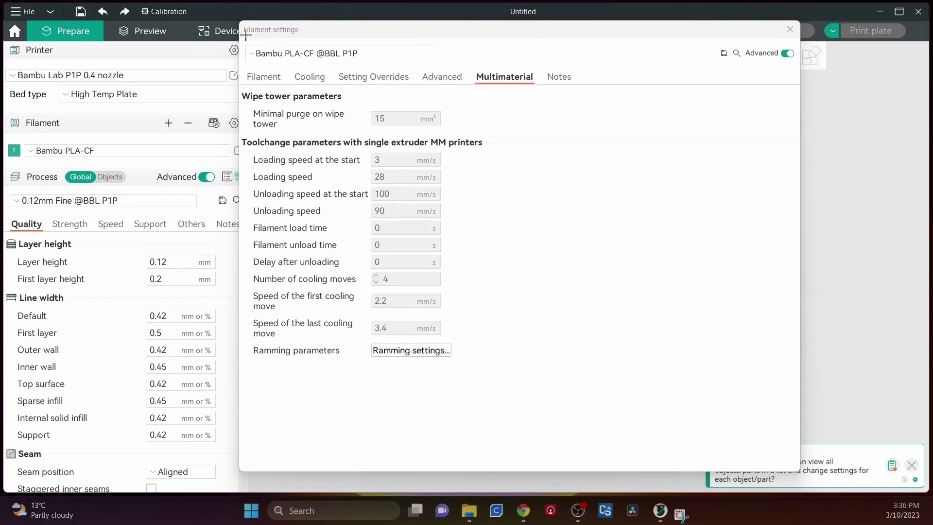
{"action": "left_click_drag", "start_coordinate": [245, 35], "coordinate": [567, 448]}
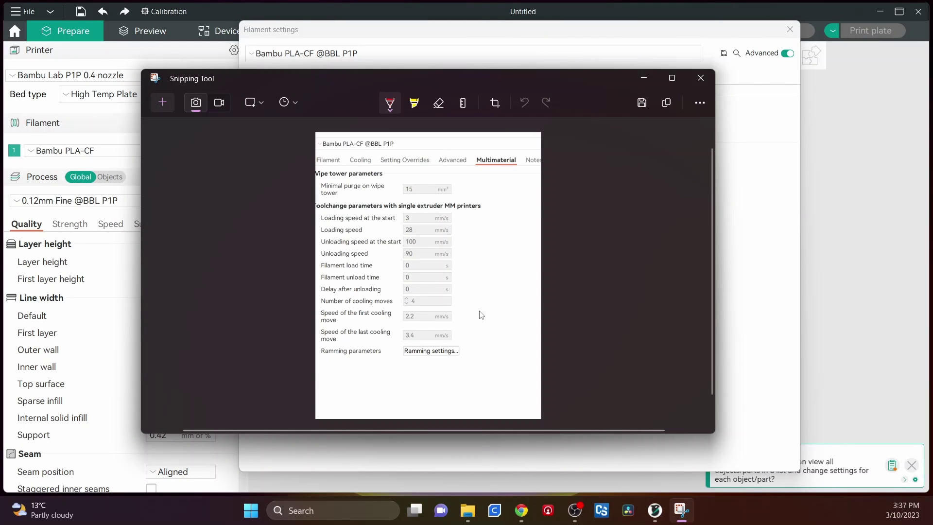
{"action": "left_click", "coordinate": [712, 73]}
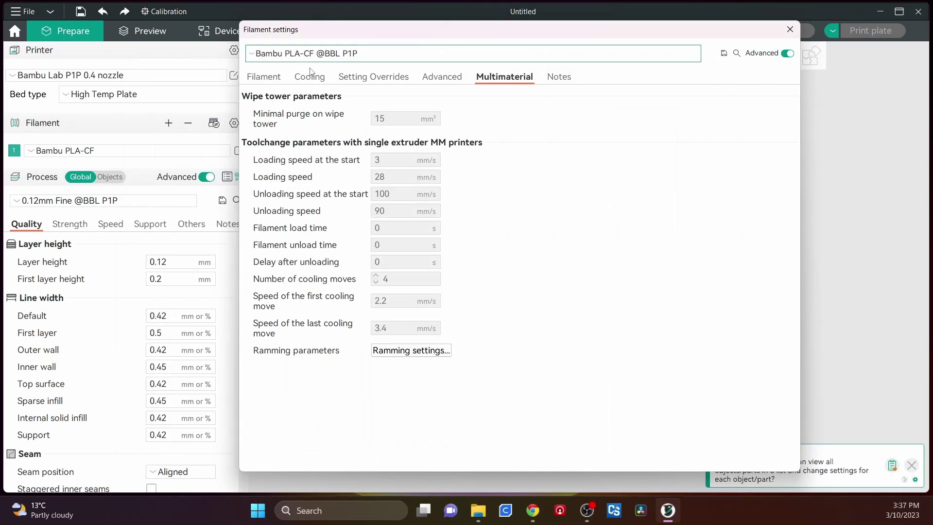
{"action": "left_click", "coordinate": [789, 30]}
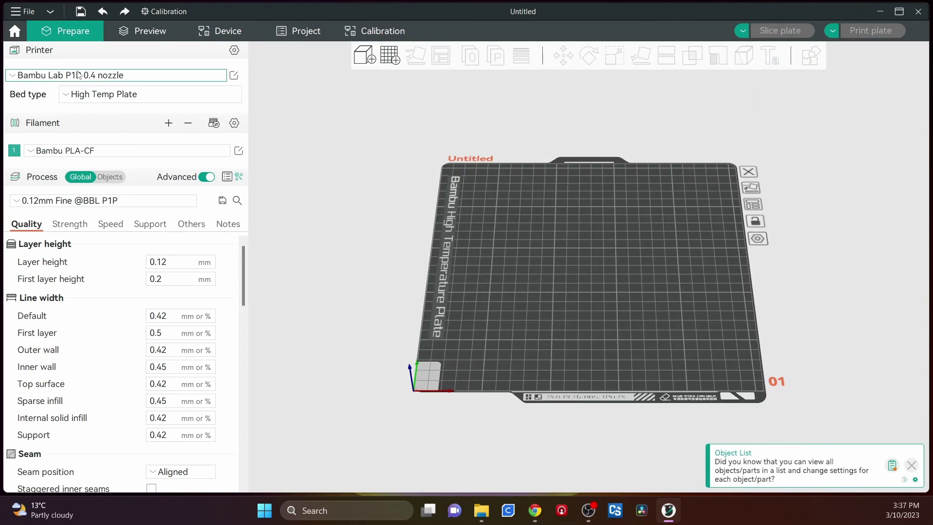
Switch the printer to Creality K1 Max (0.4 nozzle) and select the Creality Generic PLA filament
{"action": "left_click", "coordinate": [93, 76]}
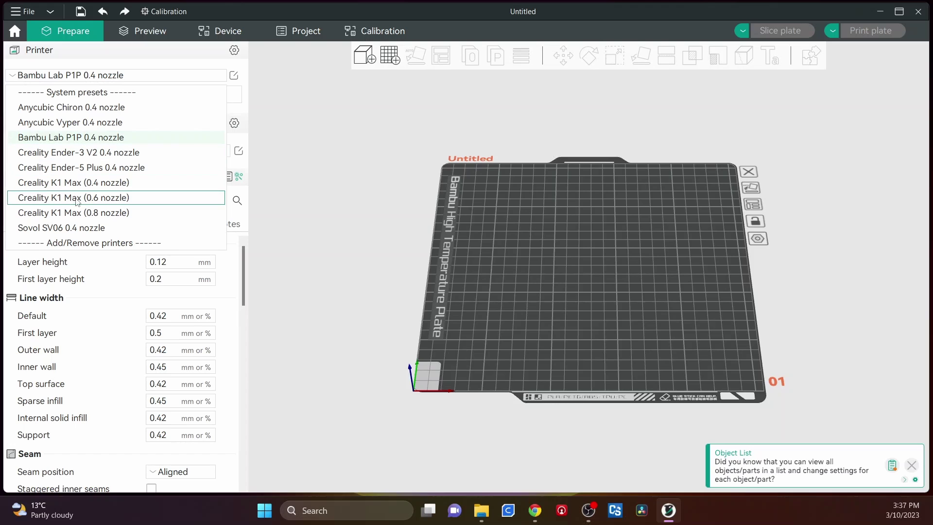
{"action": "left_click", "coordinate": [63, 183]}
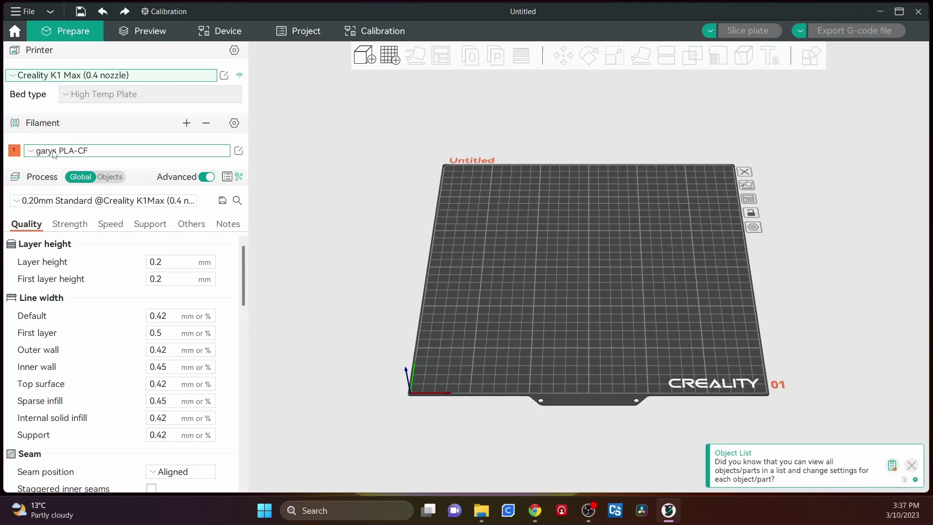
{"action": "left_click", "coordinate": [160, 151]}
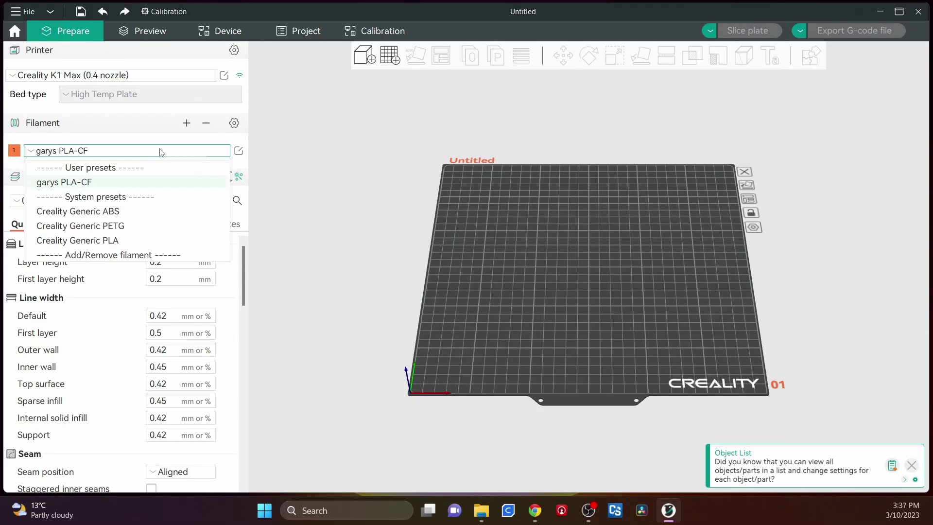
{"action": "left_click", "coordinate": [122, 240]}
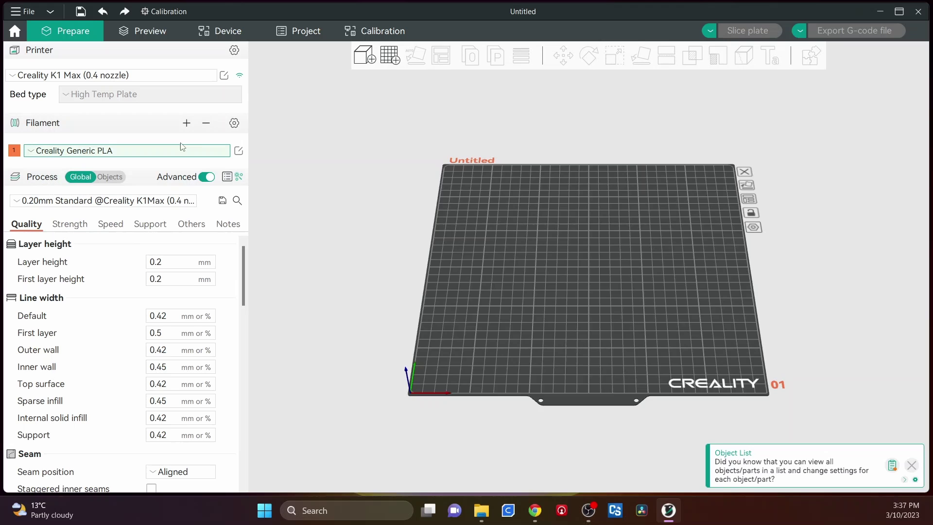
Save a copy of the Creality Generic PLA filament as a user preset named with the owner's first name followed by "PLA-pc"
{"action": "left_click", "coordinate": [238, 151]}
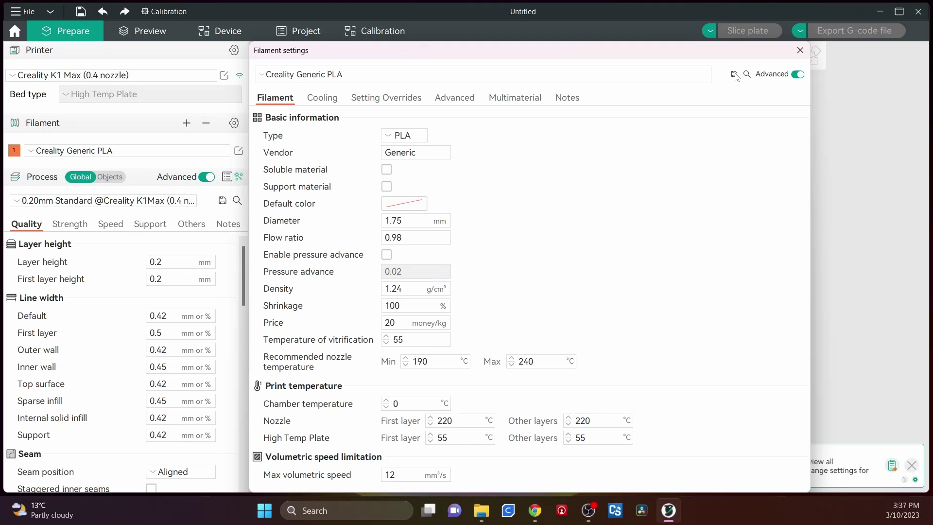
{"action": "left_click", "coordinate": [733, 74]}
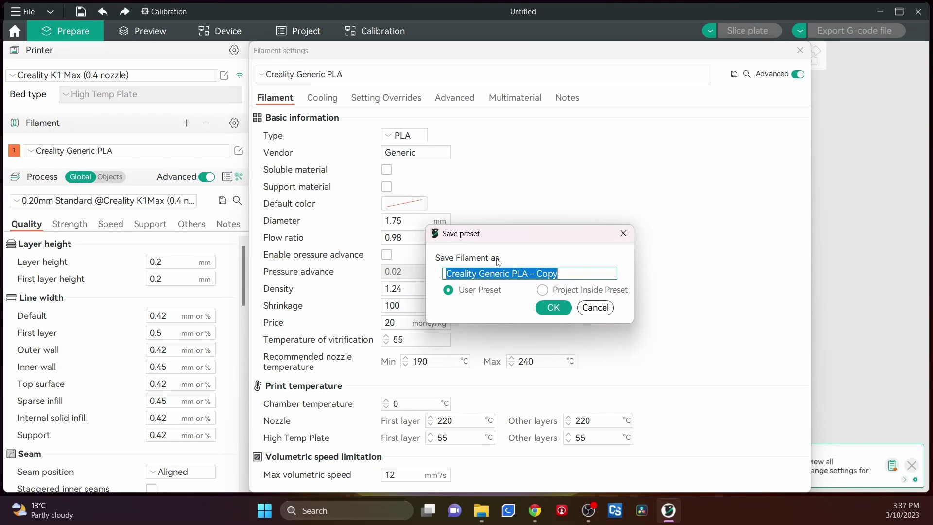
{"action": "left_click", "coordinate": [511, 273]}
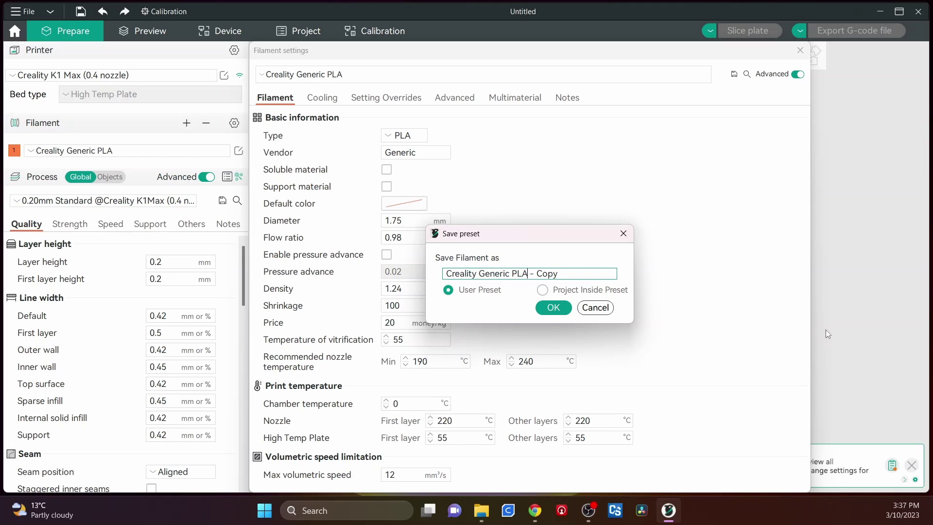
{"action": "type", "text": "-pc"}
{"action": "left_click_drag", "start_coordinate": [510, 274], "coordinate": [421, 271]}
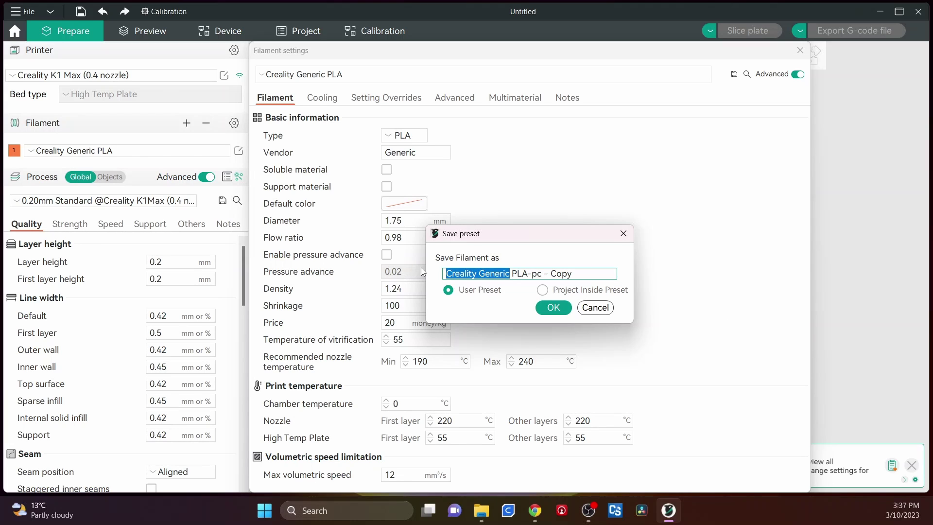
{"action": "type", "text": "Gar"}
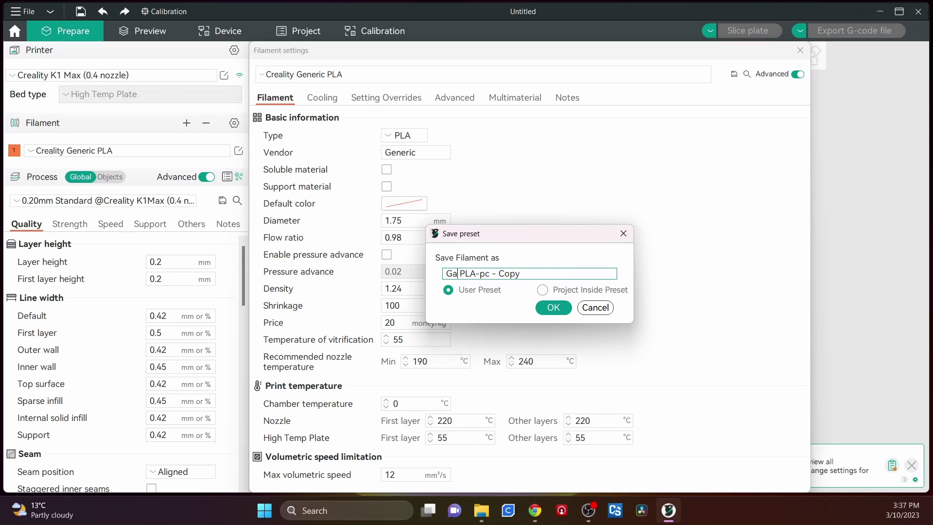
{"action": "type", "text": "ys"}
{"action": "left_click_drag", "start_coordinate": [503, 272], "coordinate": [544, 290]}
{"action": "key", "text": "BackSpace"}
{"action": "key", "text": "BackSpace"}
{"action": "left_click", "coordinate": [552, 306]}
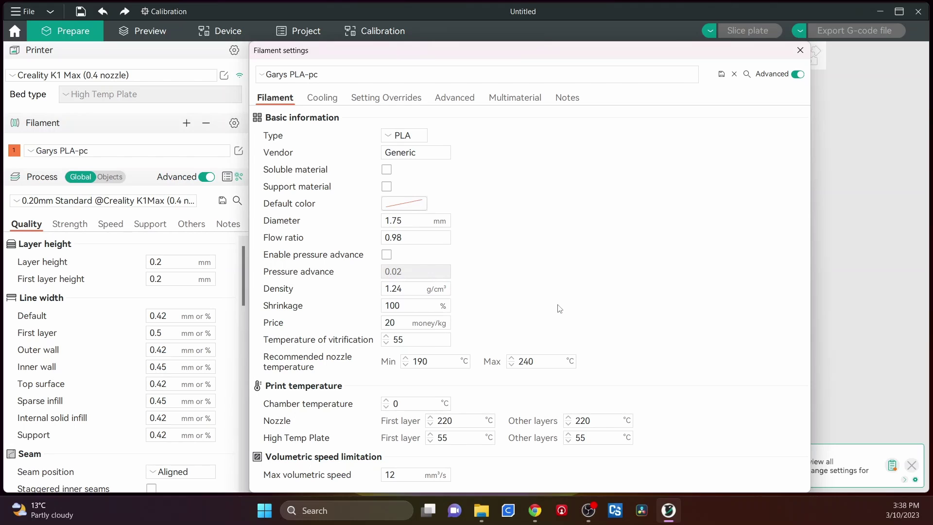
{"action": "left_click", "coordinate": [799, 51]}
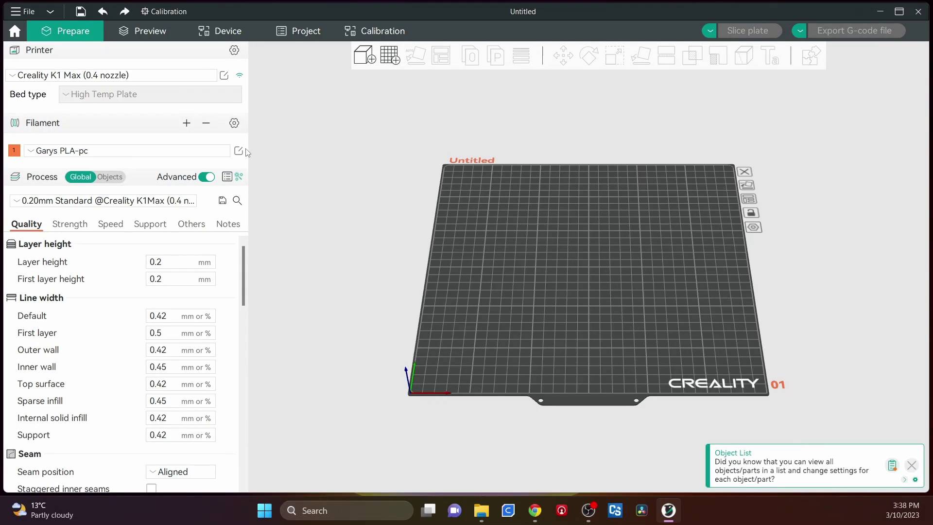
Select the custom PLA-pc filament preset and review its cooling, override, advanced, multimaterial, notes and basic filament settings
{"action": "left_click", "coordinate": [97, 151]}
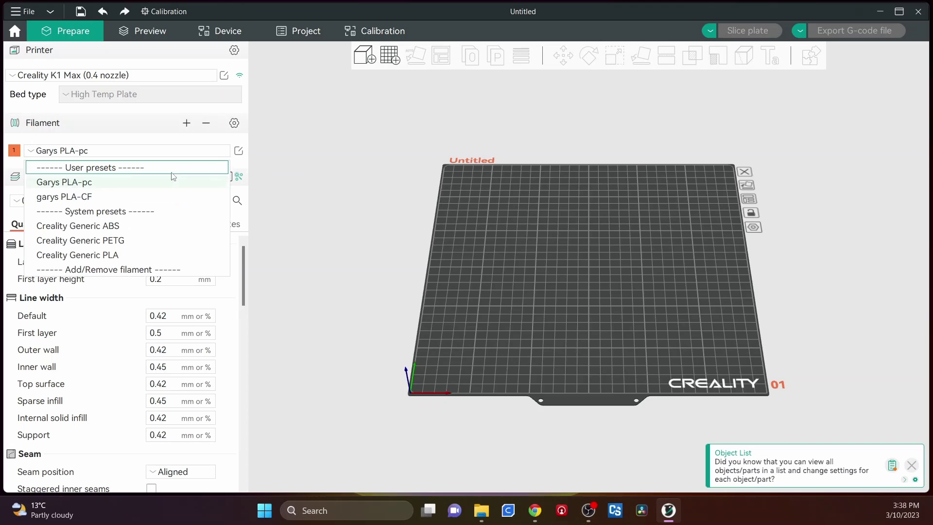
{"action": "left_click", "coordinate": [81, 186]}
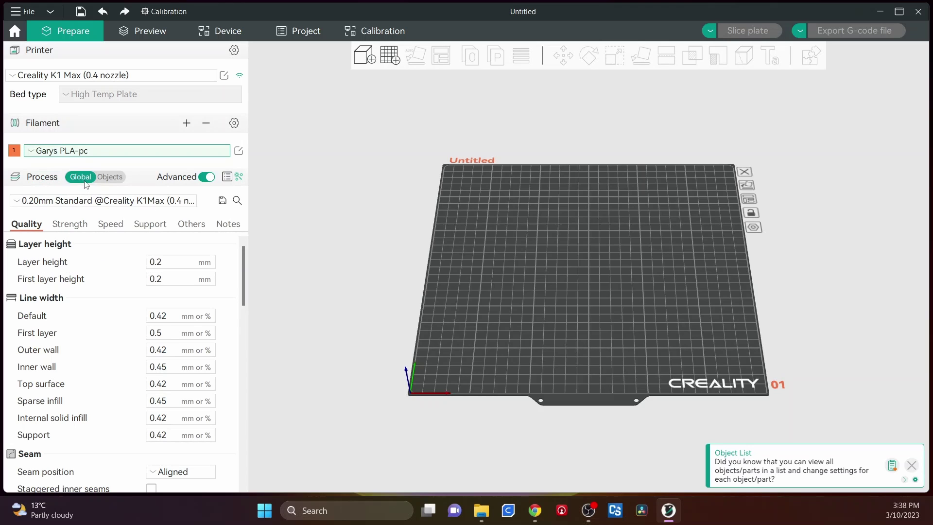
{"action": "left_click", "coordinate": [238, 151]}
{"action": "left_click", "coordinate": [258, 78]}
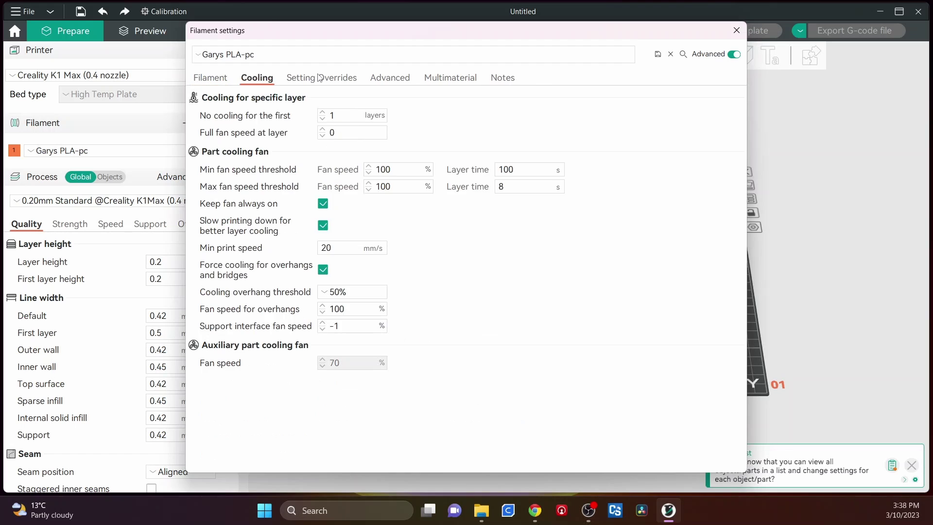
{"action": "left_click", "coordinate": [322, 78]}
{"action": "left_click", "coordinate": [390, 78]}
{"action": "left_click", "coordinate": [461, 78]}
{"action": "left_click", "coordinate": [501, 78]}
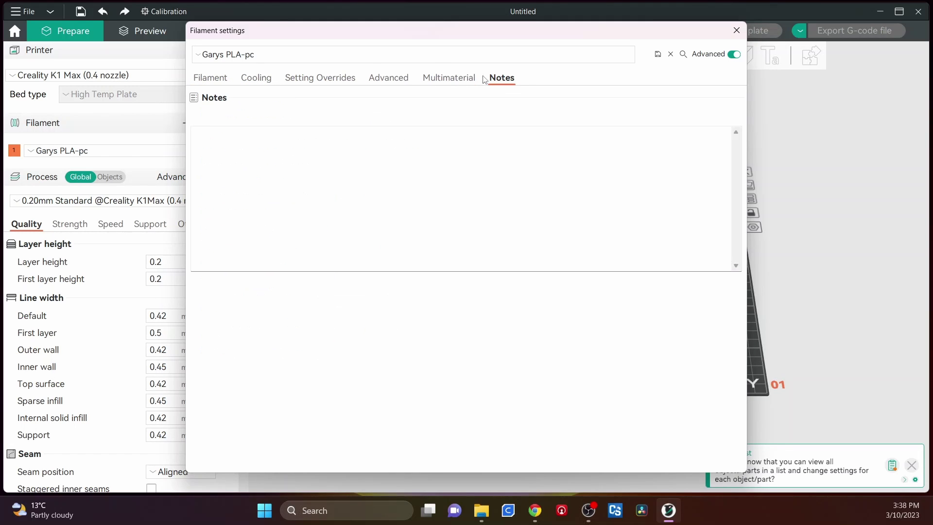
{"action": "left_click", "coordinate": [226, 83]}
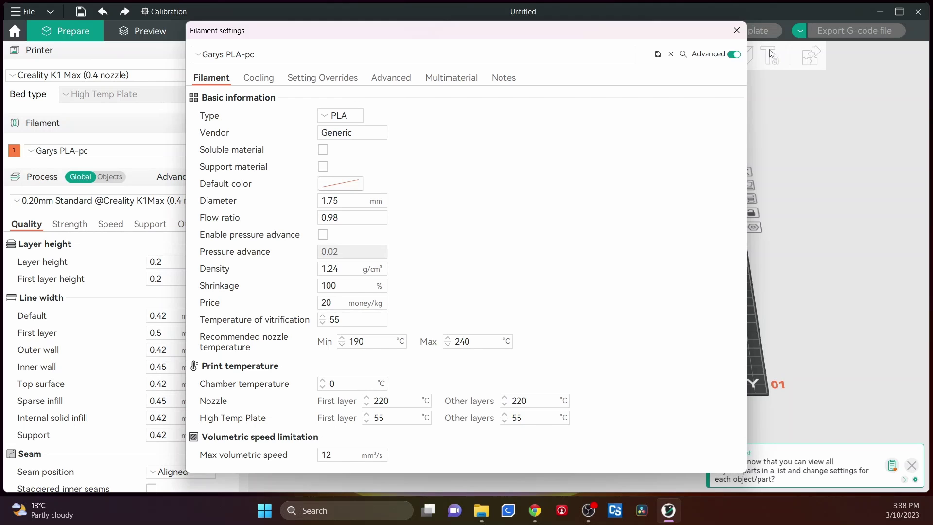
{"action": "left_click", "coordinate": [736, 30]}
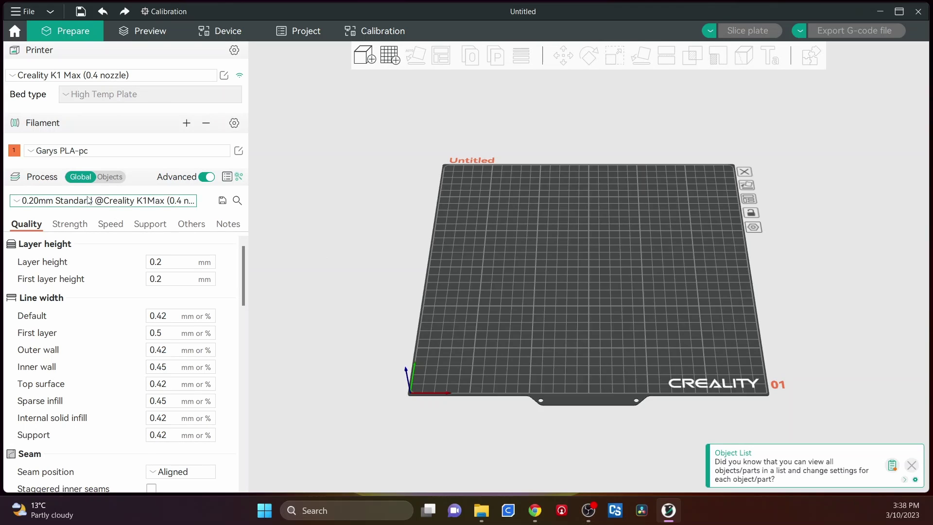
{"action": "left_click", "coordinate": [34, 76]}
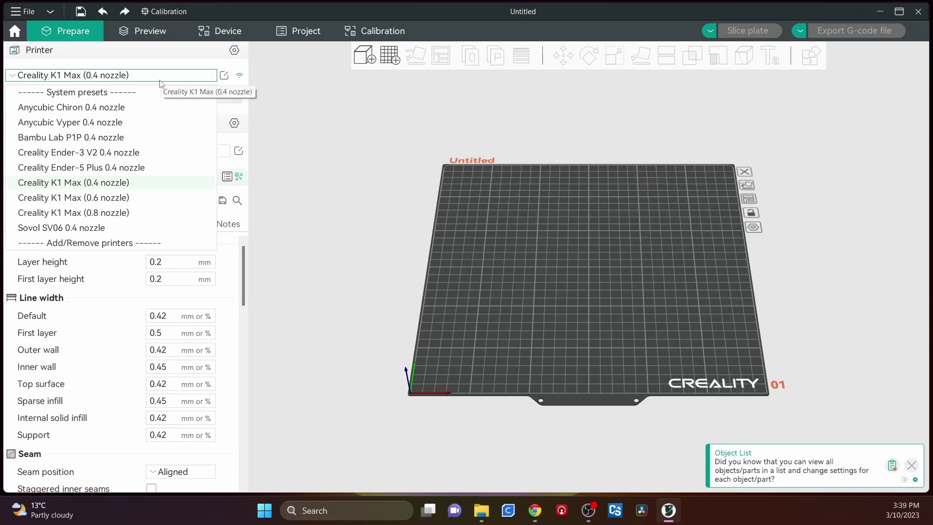
{"action": "left_click", "coordinate": [323, 192]}
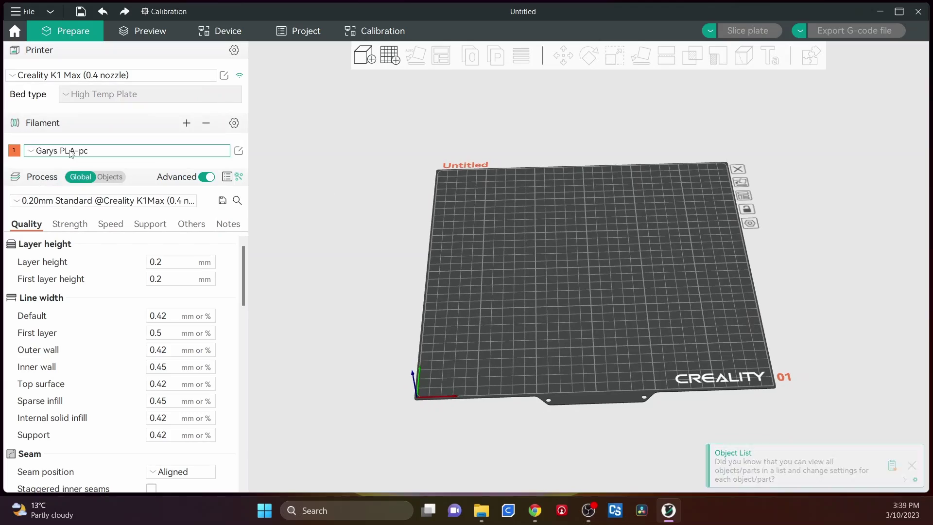